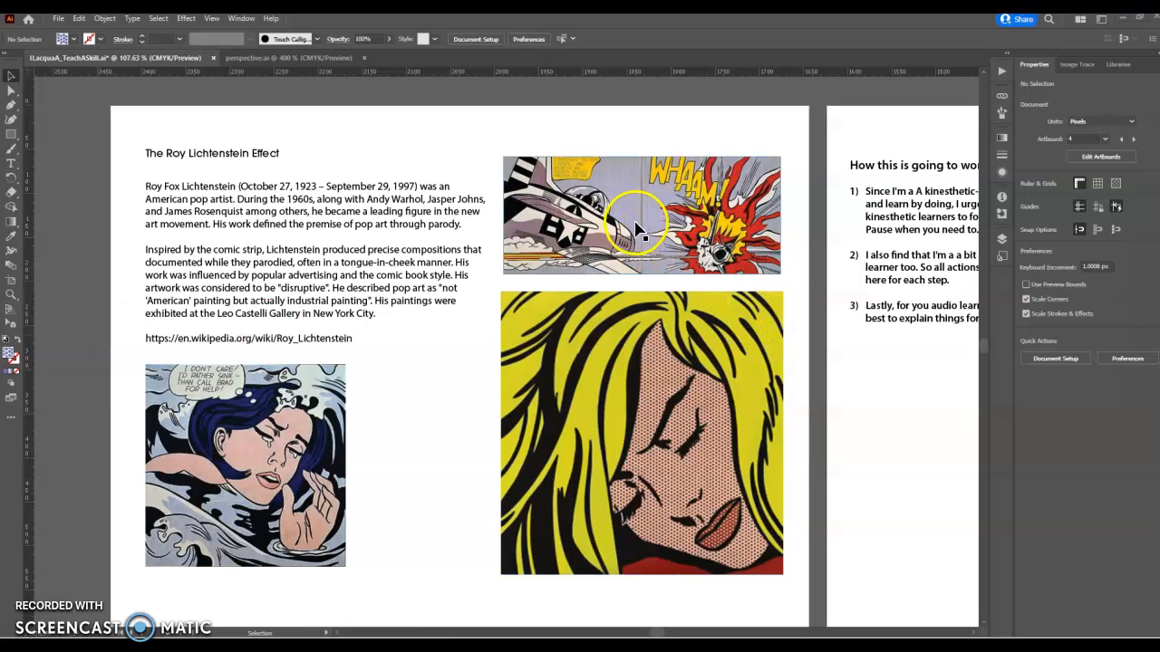
# Step: Make artboard 2, the 'How this is going to work' notes page, the active artboard
pyautogui.click(756, 136)
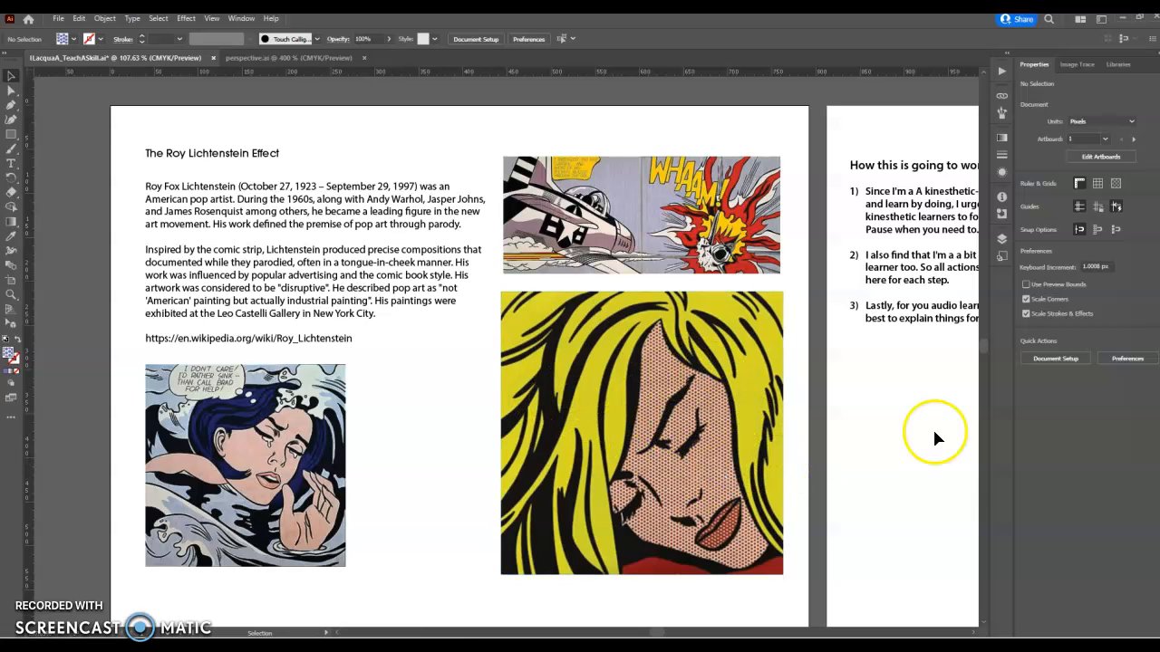
pyautogui.click(904, 439)
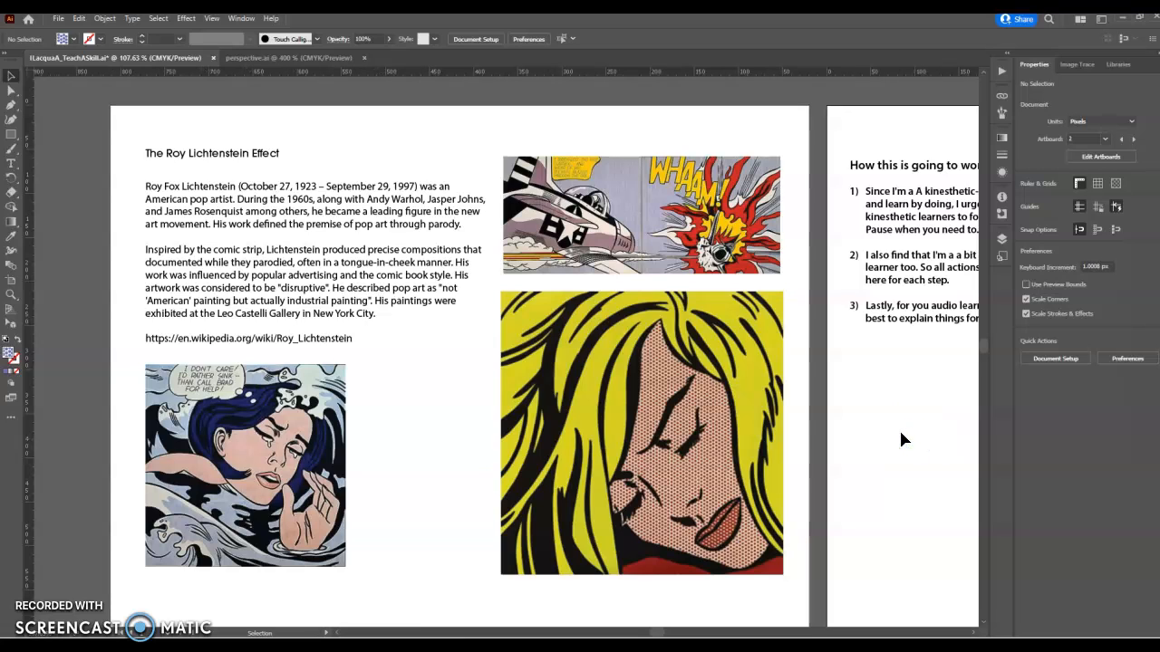
# Step: Fit artboard 2, then activate artboard 3 ('I want to take this...') and fit it in the window
pyautogui.hotkey('ctrl', '0')
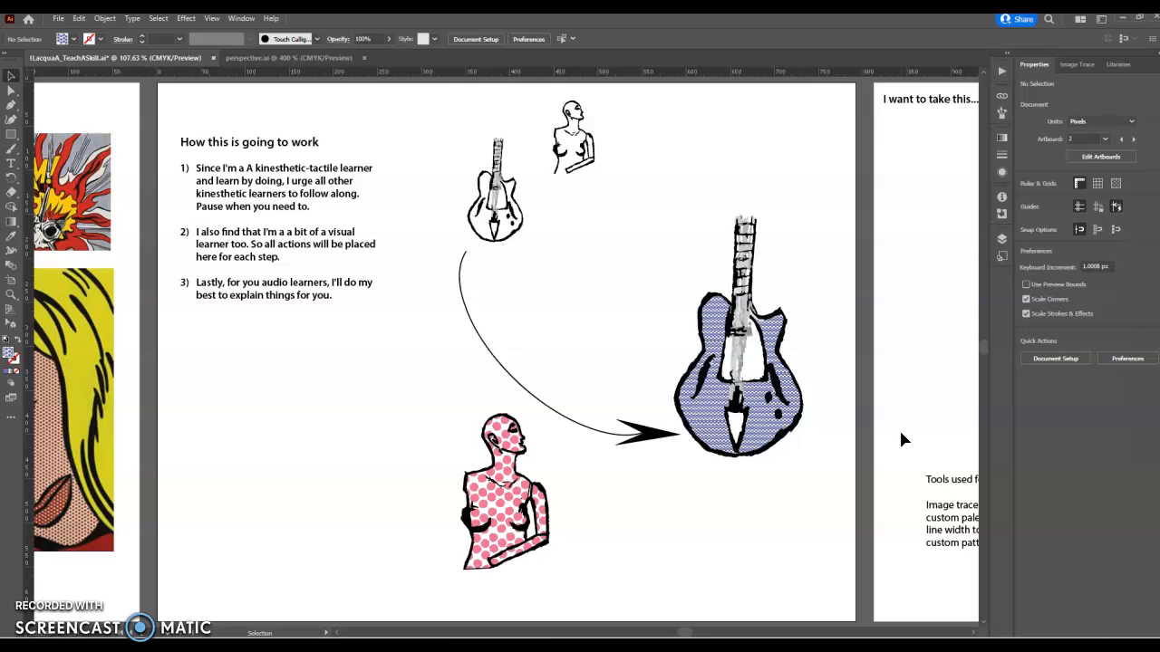
pyautogui.click(919, 407)
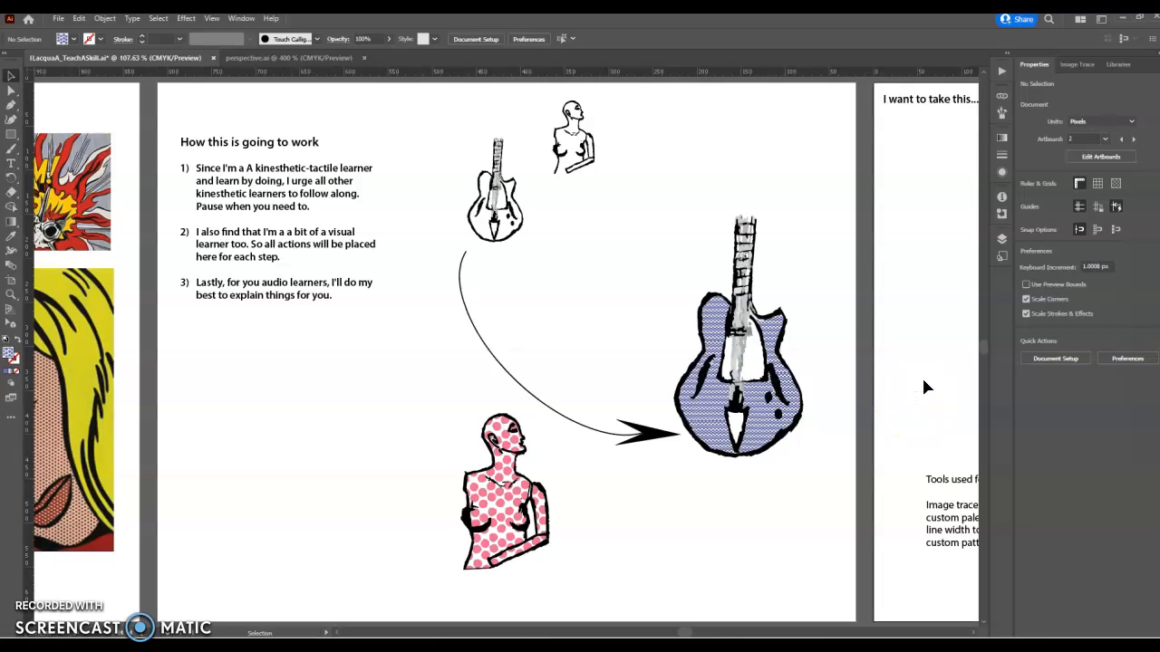
pyautogui.hotkey('ctrl', '0')
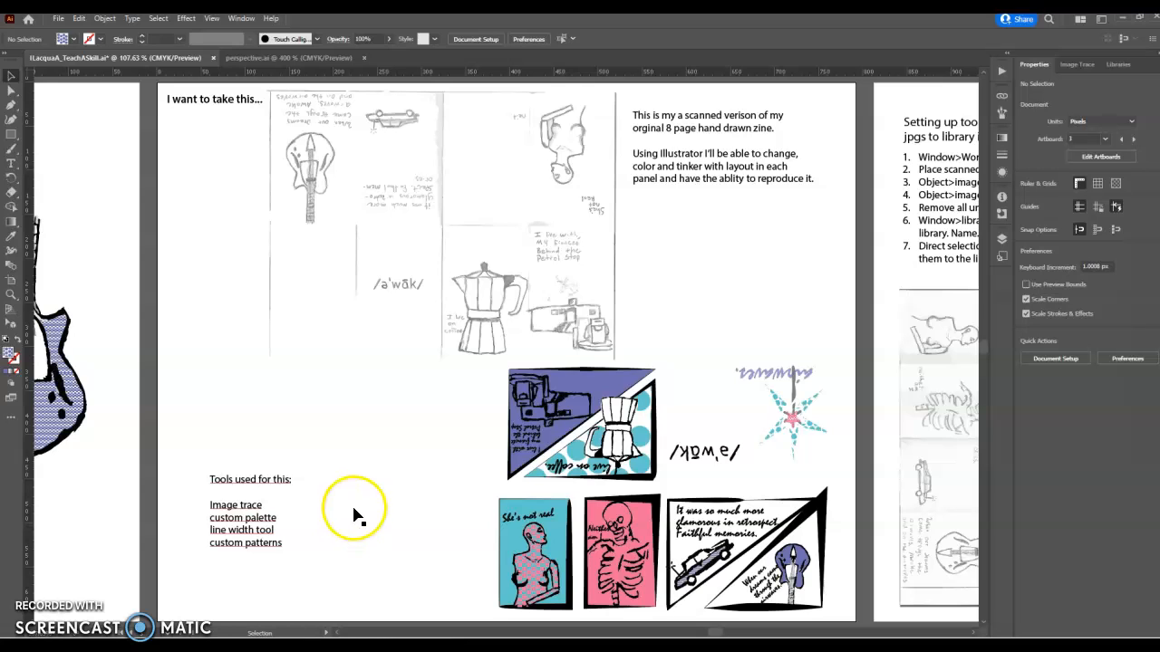
# Step: Activate artboard 4 and switch to the Tracing workspace via Window > Workspace
pyautogui.click(881, 287)
pyautogui.press('a')
pyautogui.hscroll(5, 884, 292)
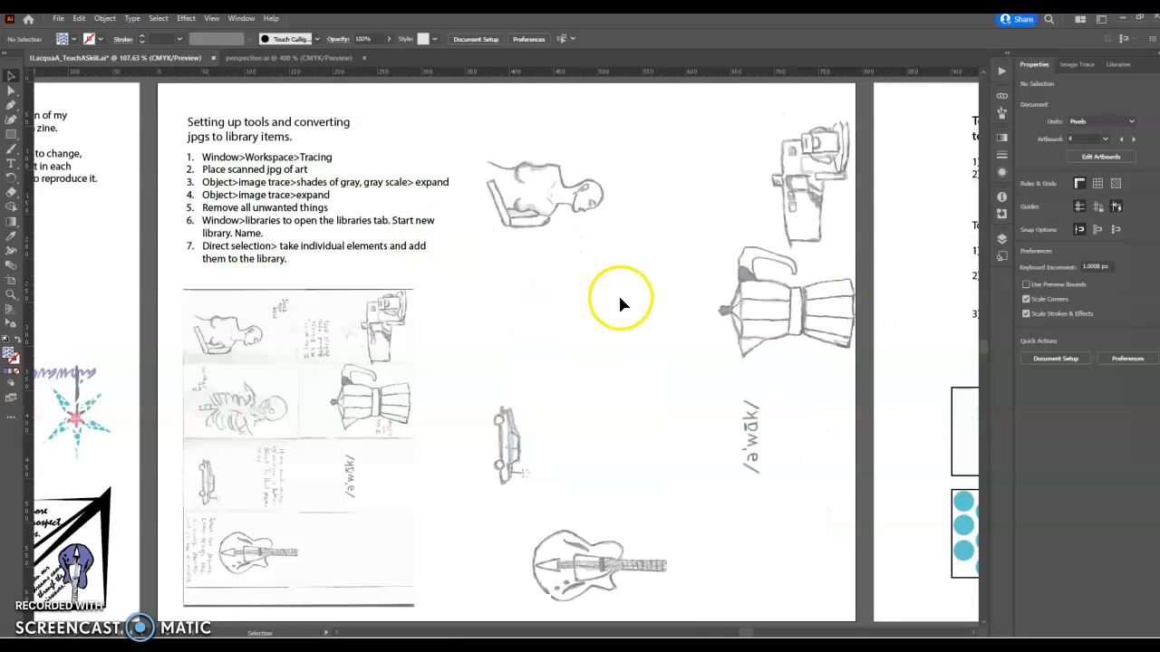
pyautogui.click(247, 22)
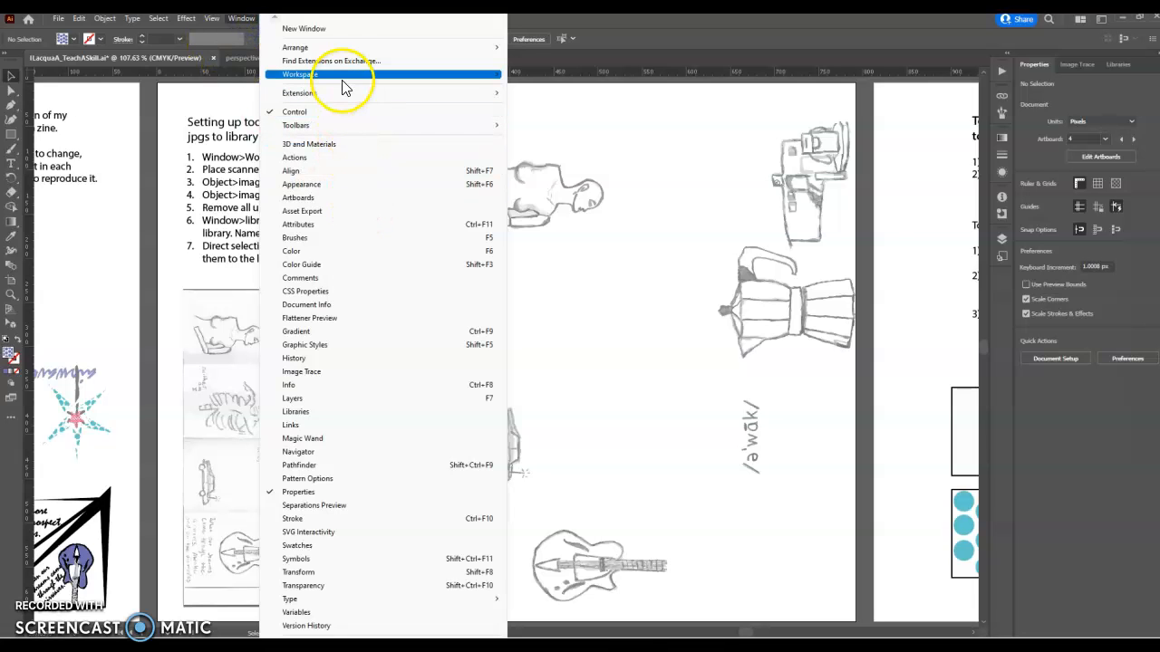
pyautogui.moveTo(345, 78)
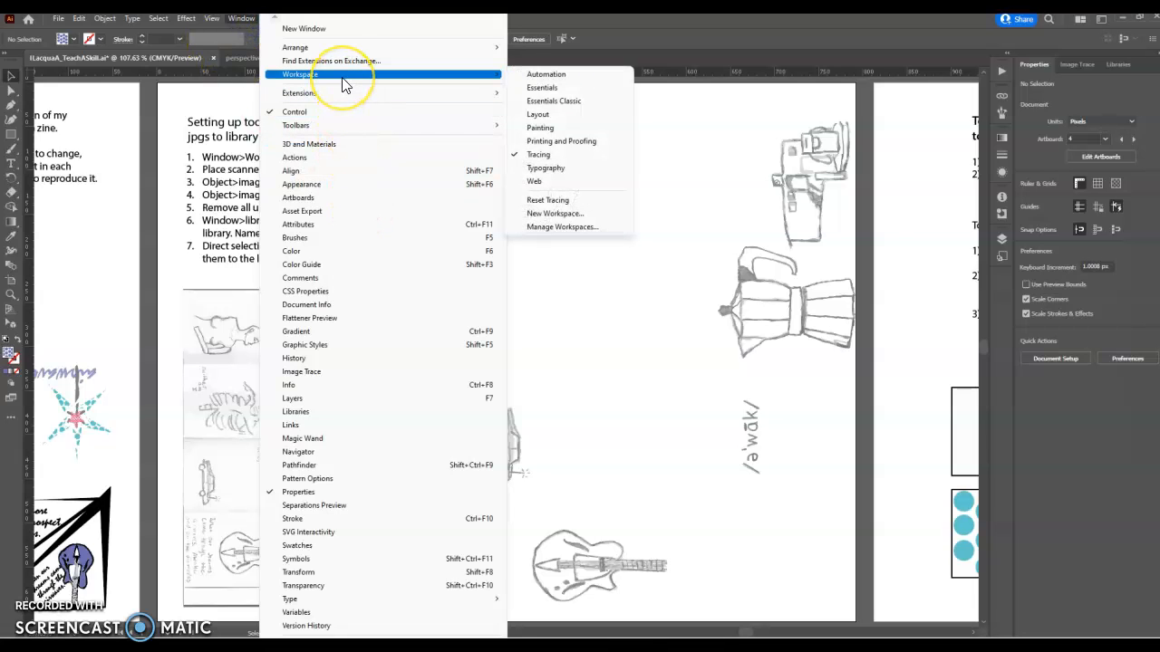
pyautogui.click(560, 154)
# Step: Bring up the Image Trace settings and select the scanned zine page
pyautogui.click(1072, 65)
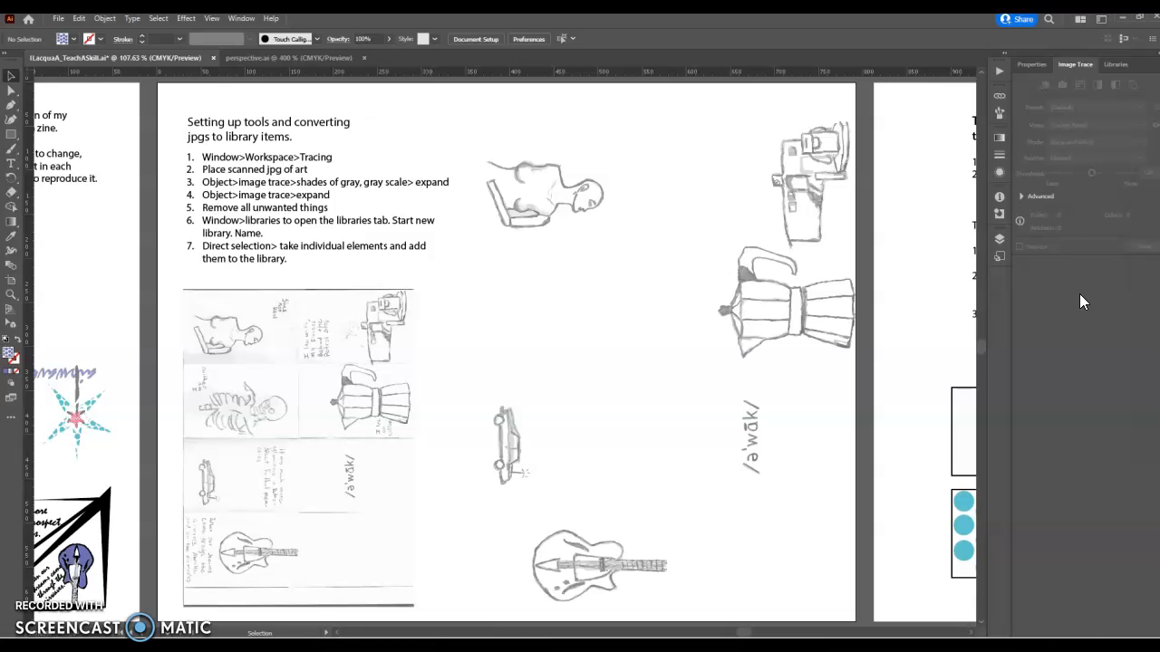
pyautogui.click(284, 335)
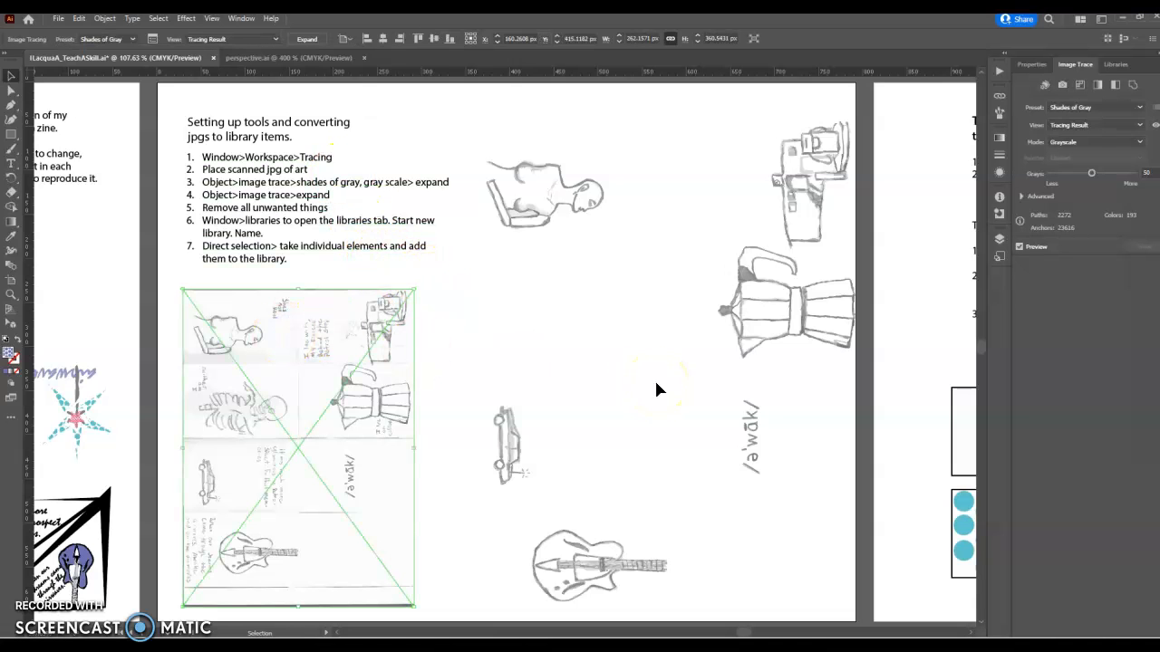
pyautogui.scroll(2, 654, 378)
pyautogui.scroll(-3, 661, 356)
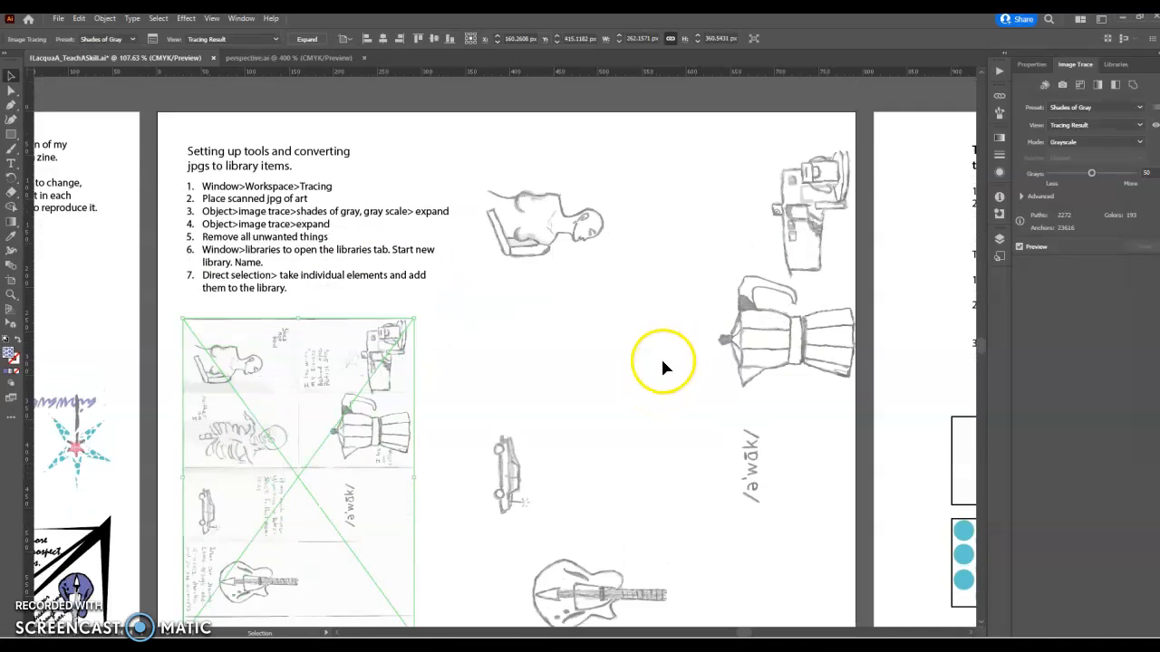
pyautogui.scroll(1, 299, 324)
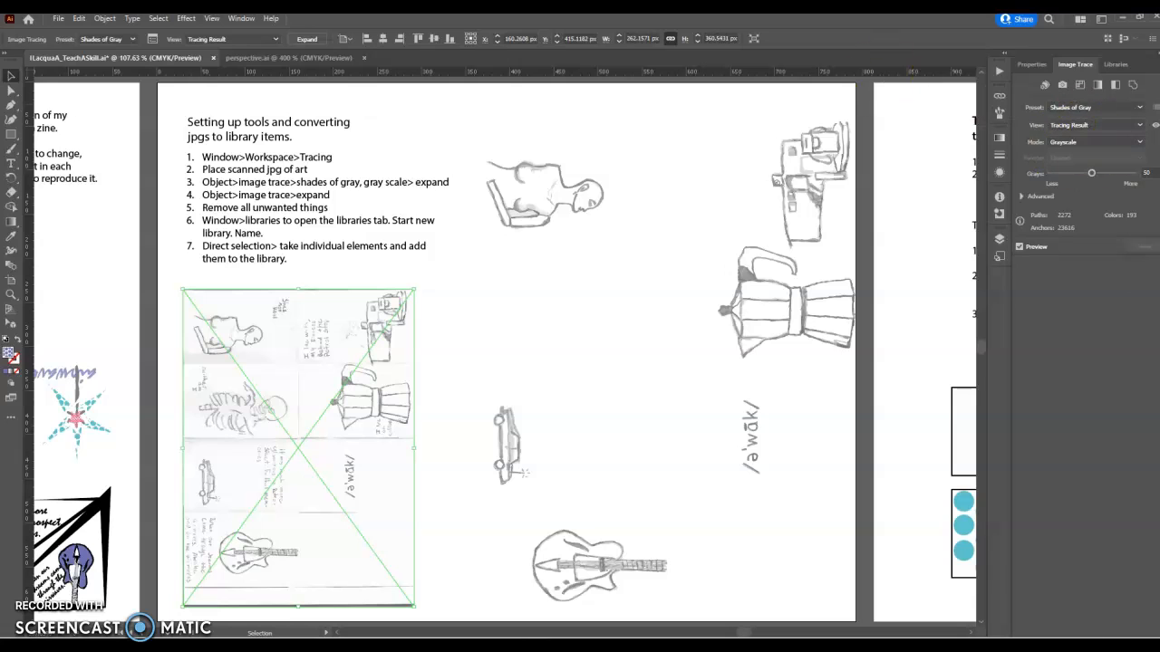
# Step: Expand the traced scan via Object > Image Trace, then run the Shades of Gray trace with Preview on
pyautogui.click(104, 19)
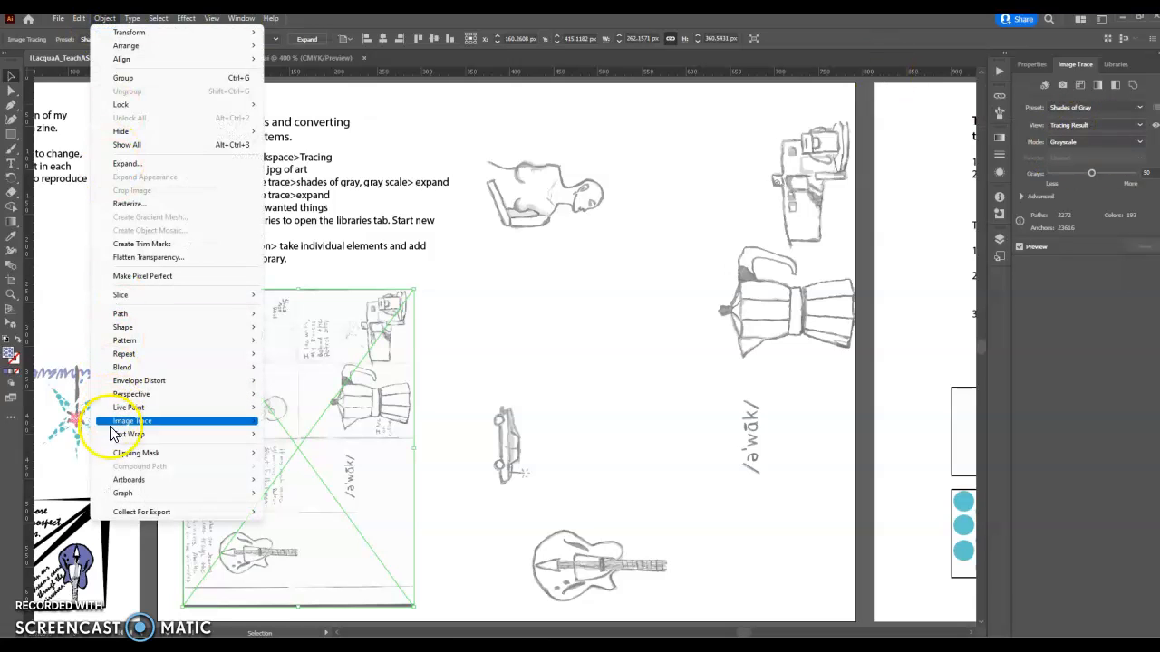
pyautogui.moveTo(147, 426)
pyautogui.click(295, 464)
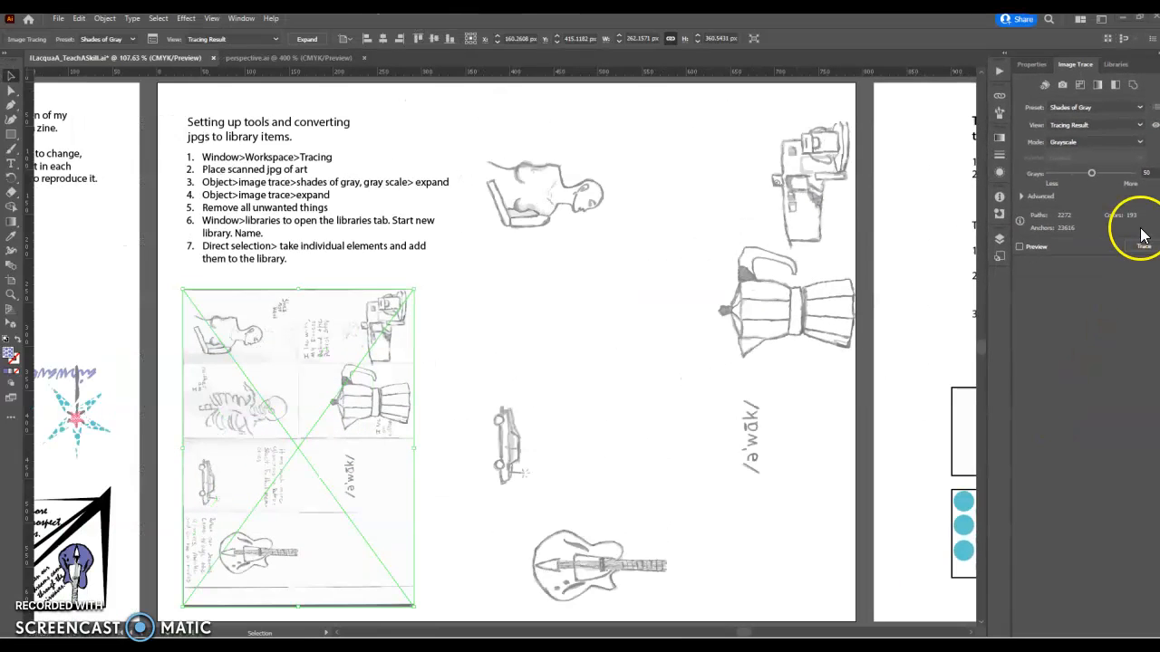
pyautogui.click(1126, 315)
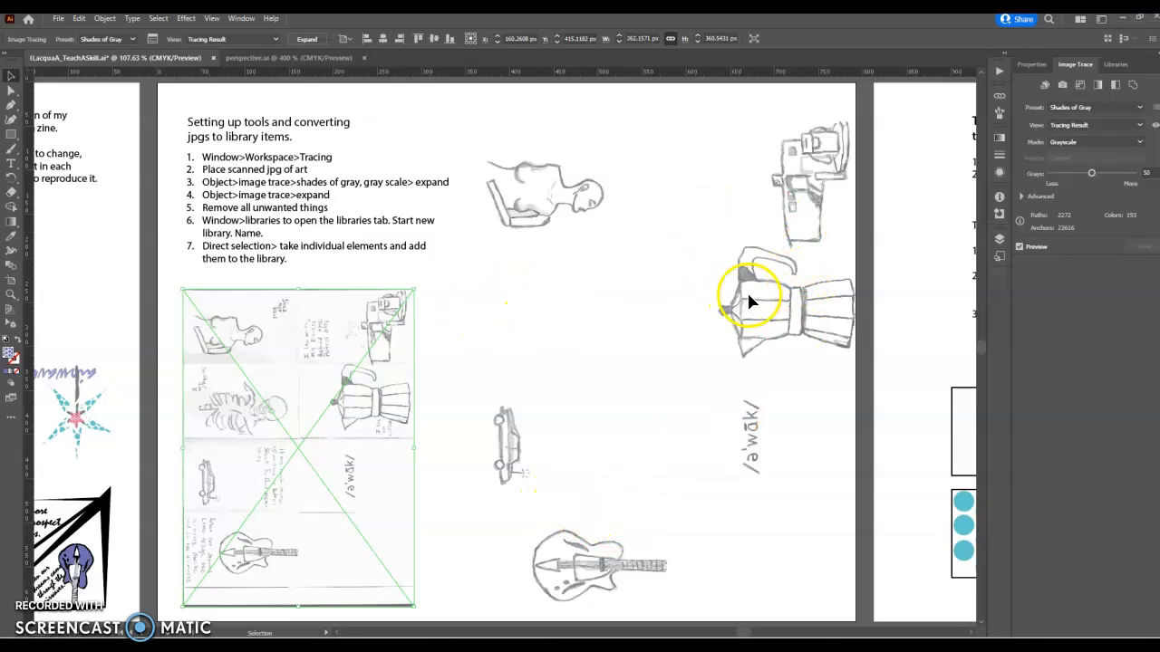
# Step: Open the AWAKE 2 library and add the /a'wak/ lettering drawing to it
pyautogui.click(1117, 63)
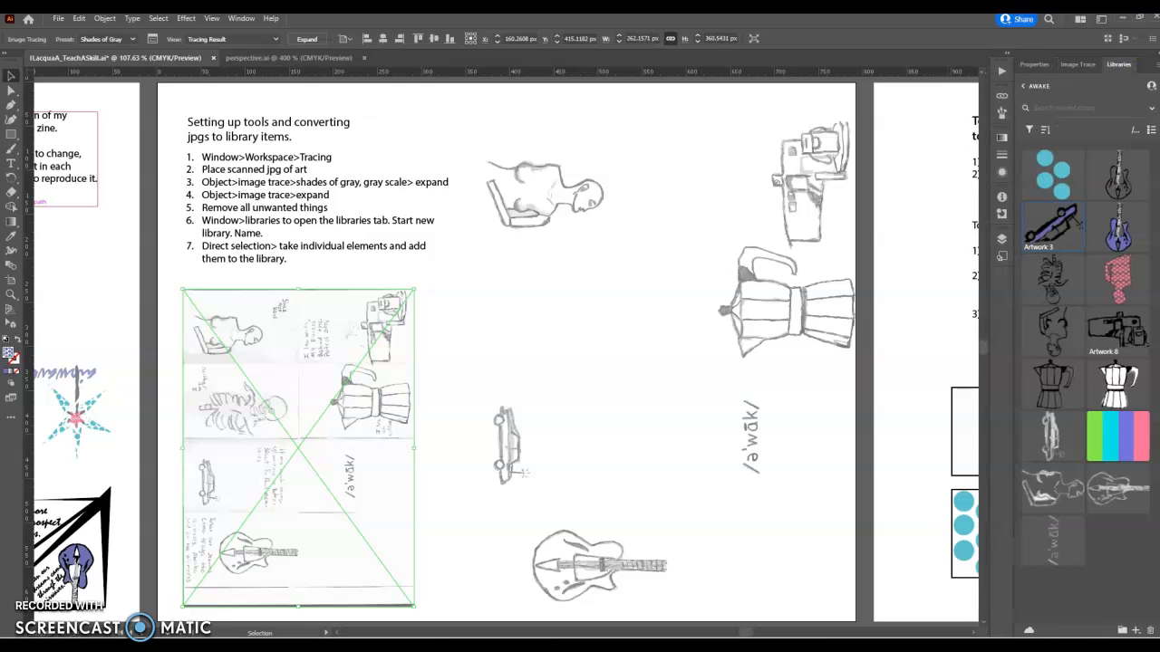
pyautogui.click(1033, 87)
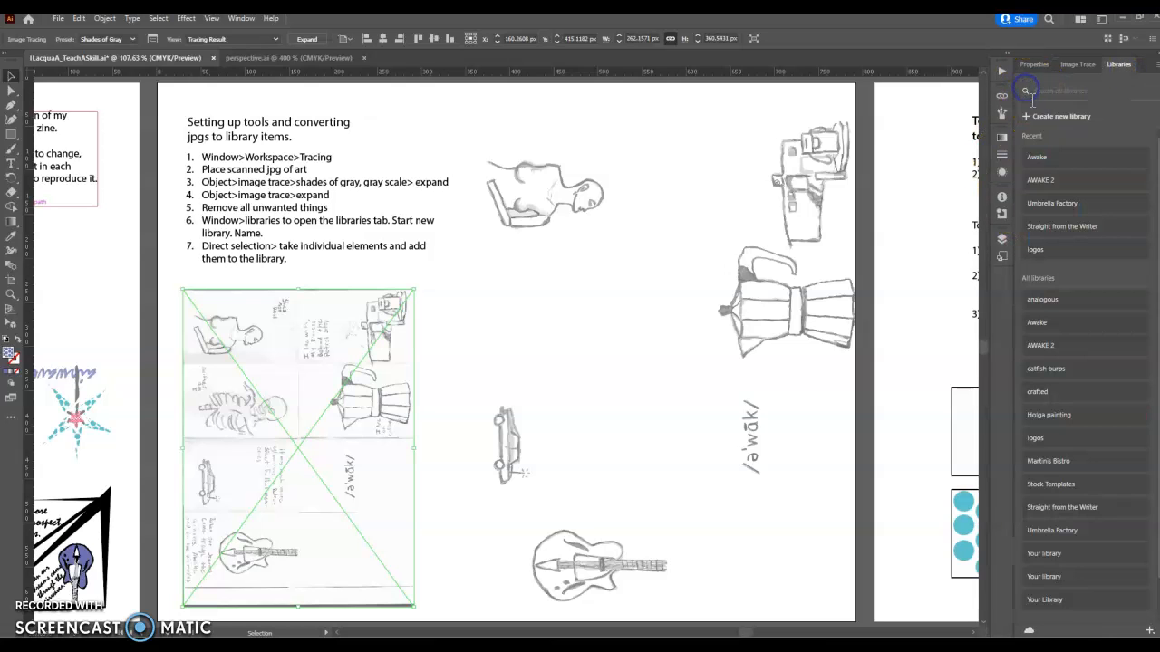
pyautogui.click(1053, 182)
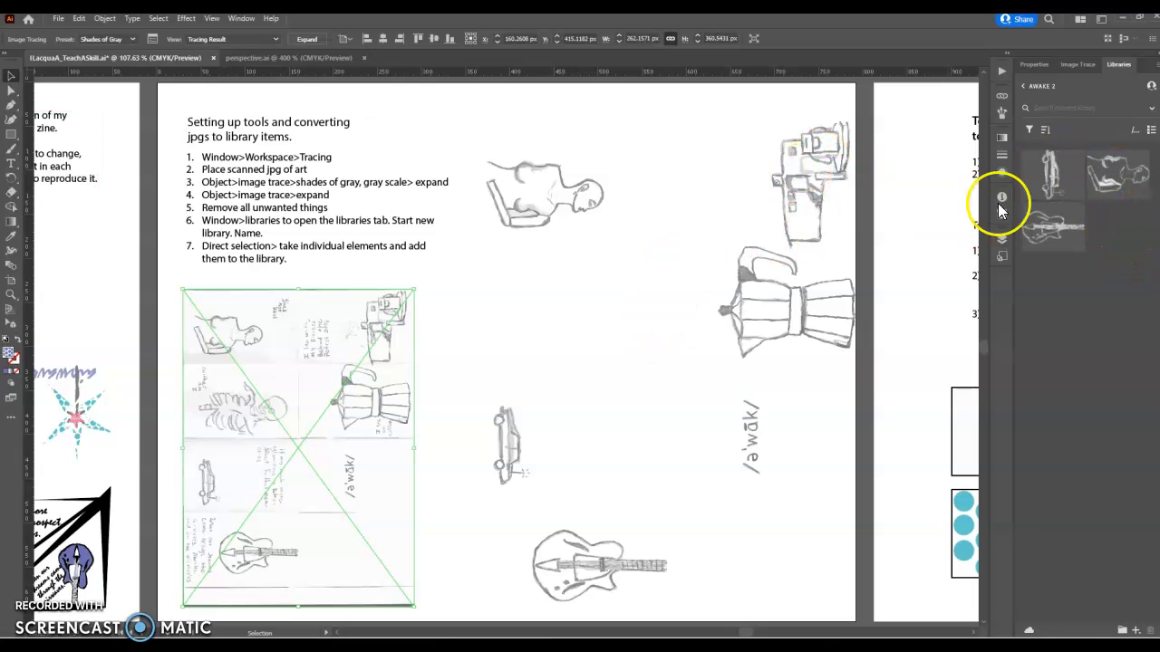
pyautogui.moveTo(748, 433); pyautogui.dragTo(789, 489)
pyautogui.moveTo(761, 448); pyautogui.dragTo(1112, 236)
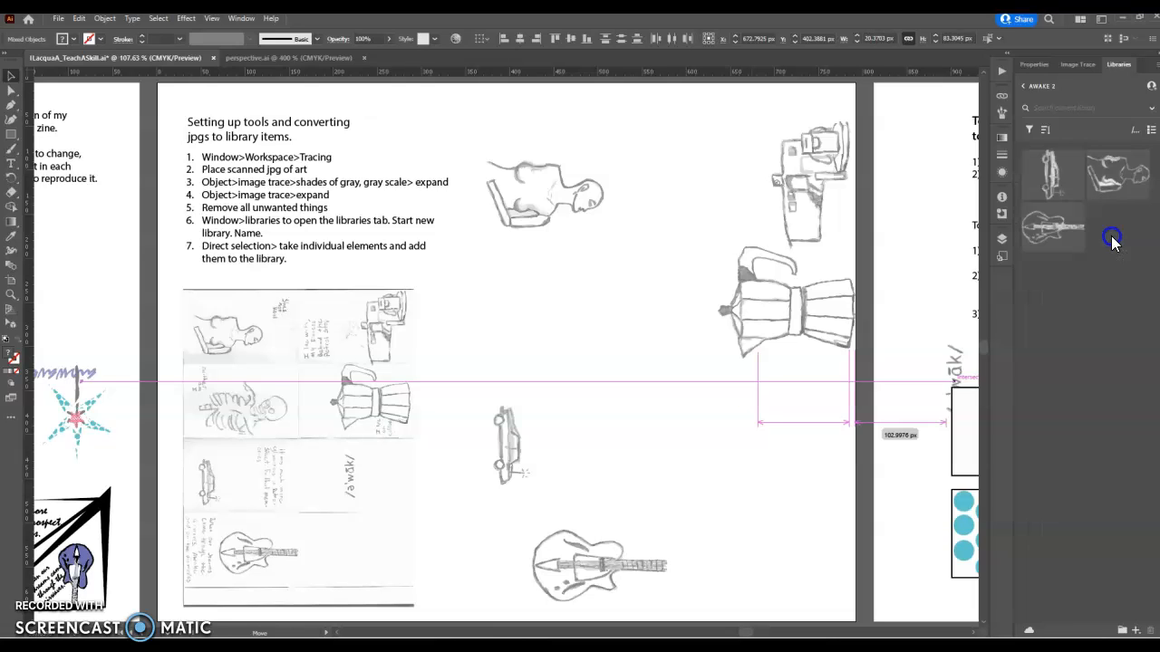
# Step: Rename the newly added lettering item in the AWAKE 2 library
pyautogui.click(1027, 87)
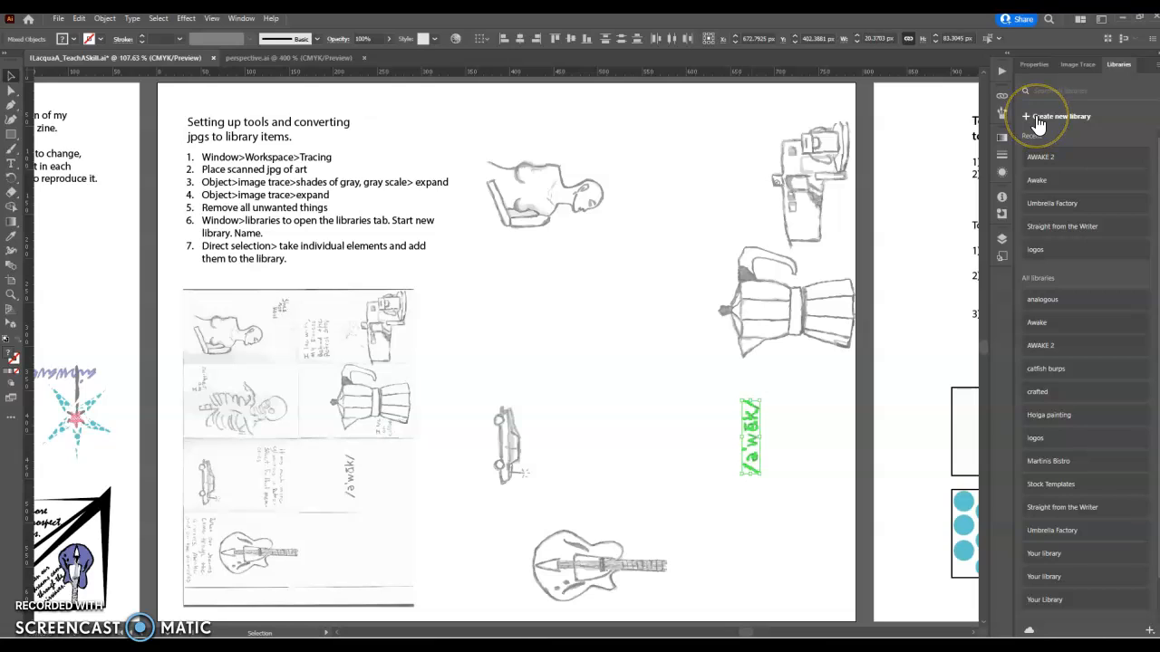
pyautogui.click(1040, 157)
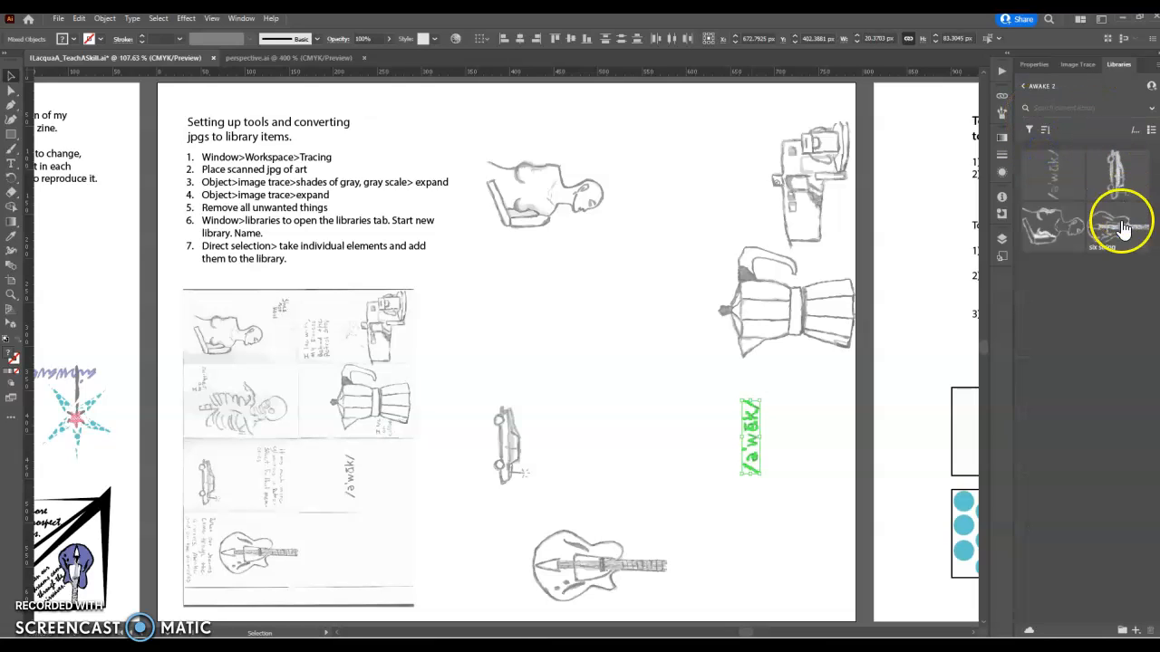
pyautogui.doubleClick(1045, 193)
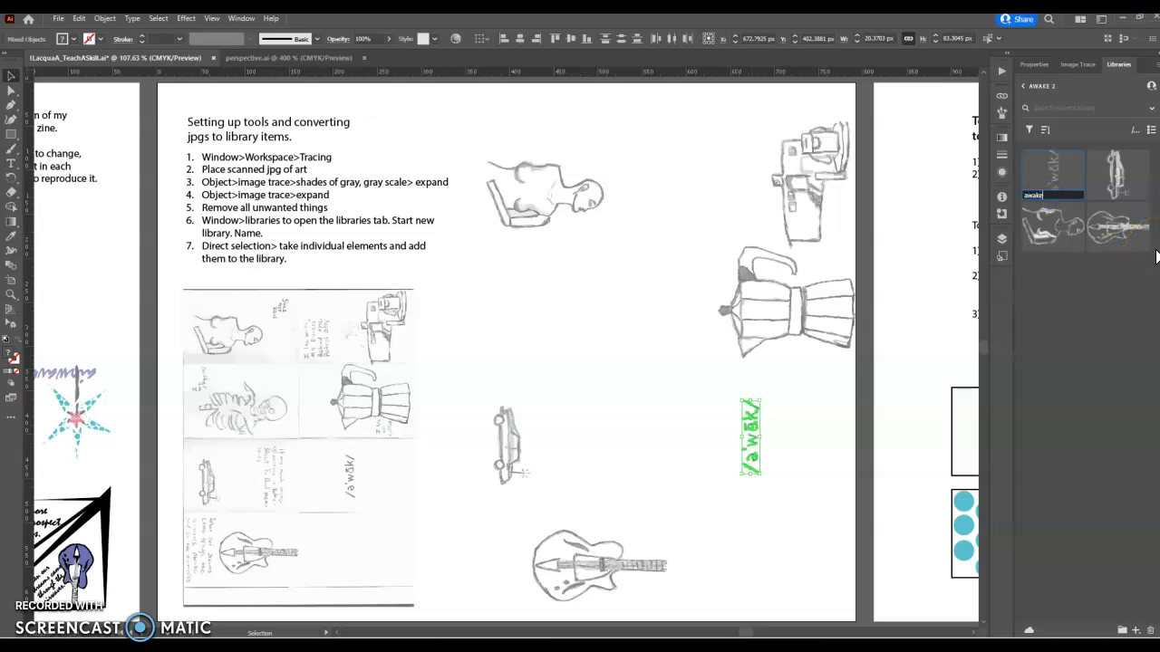
pyautogui.press('Return')
pyautogui.press('Return')
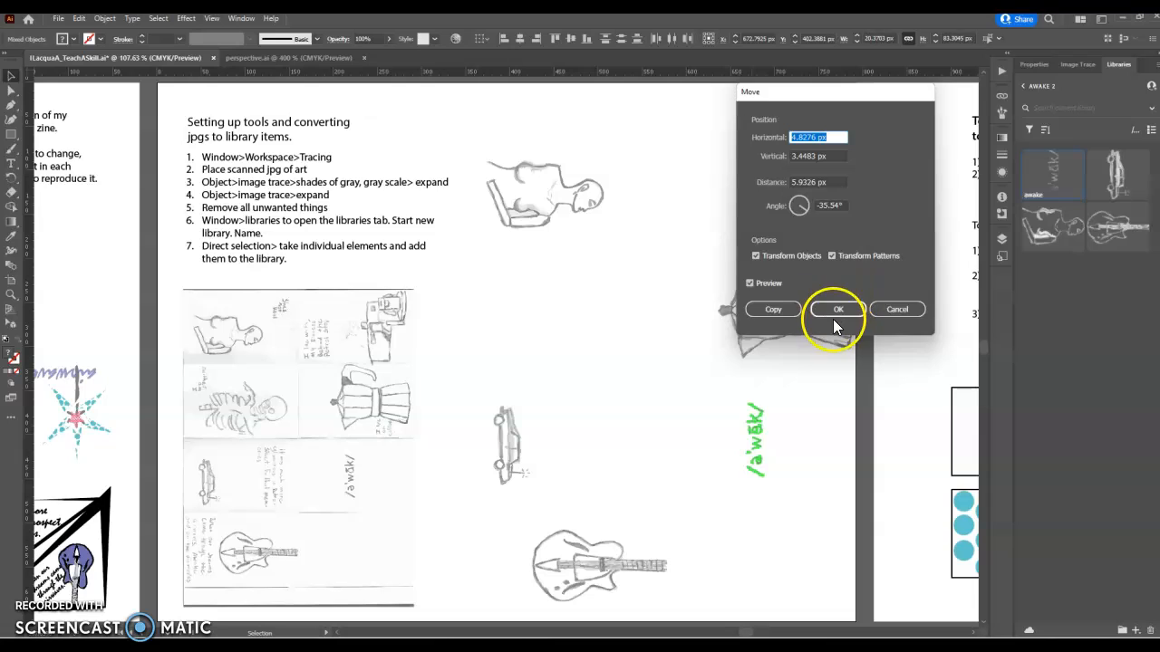
pyautogui.click(837, 310)
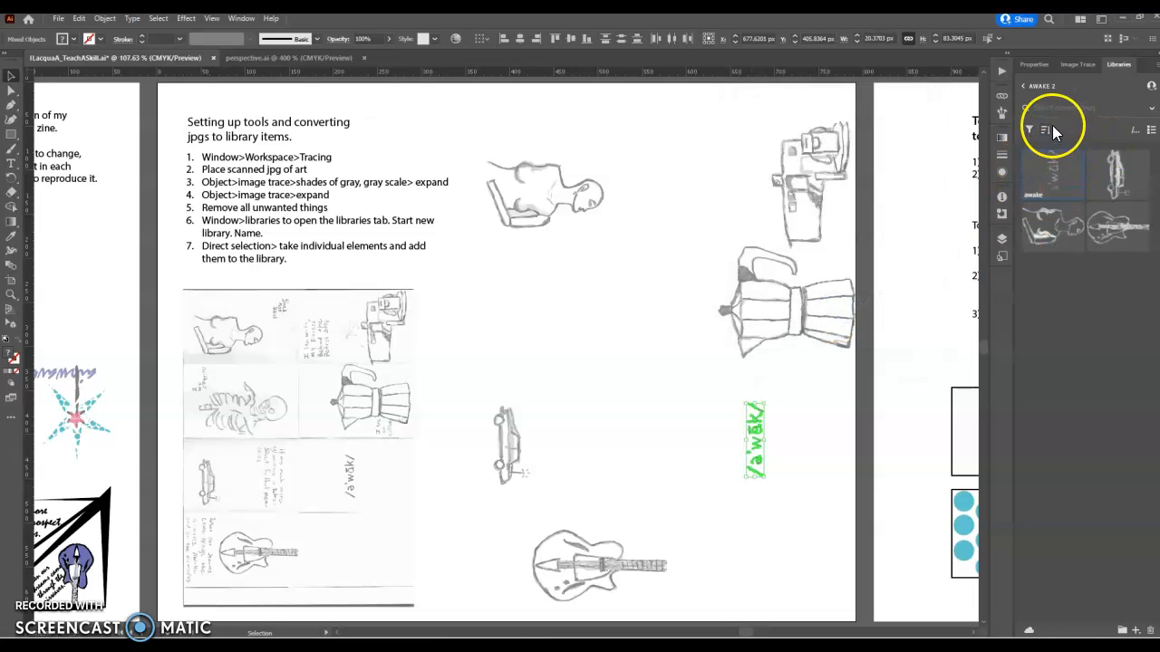
# Step: Place the Artwork 5 skeleton drawing from the Awake library onto the tutorial artboard
pyautogui.click(1025, 87)
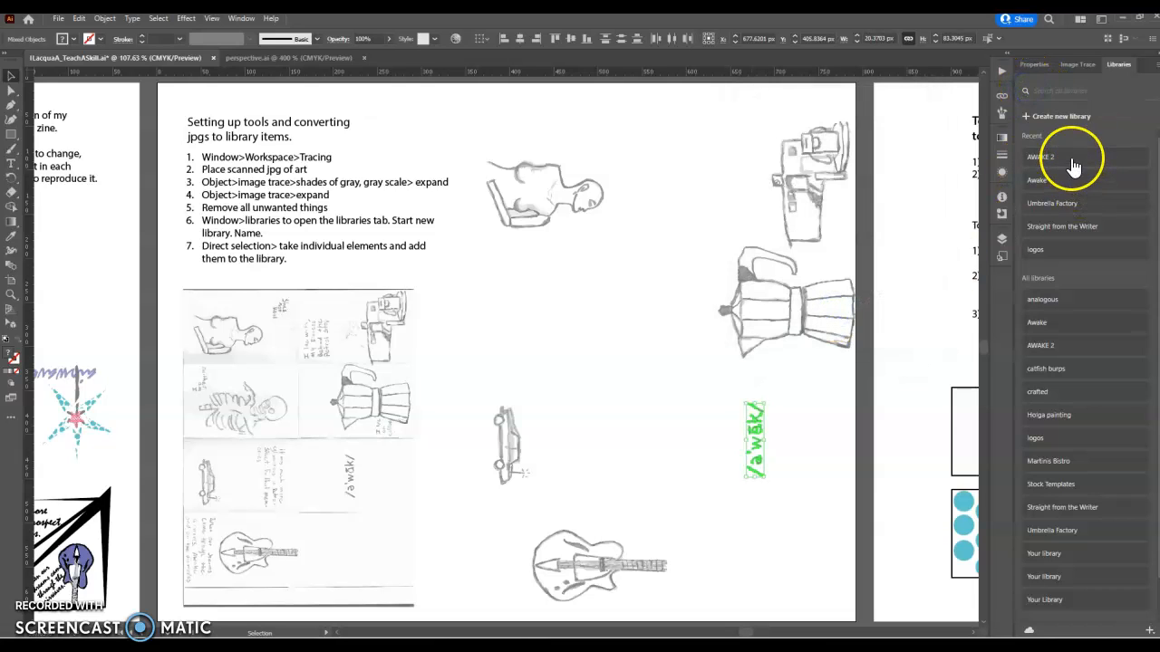
pyautogui.click(1033, 156)
pyautogui.click(1024, 87)
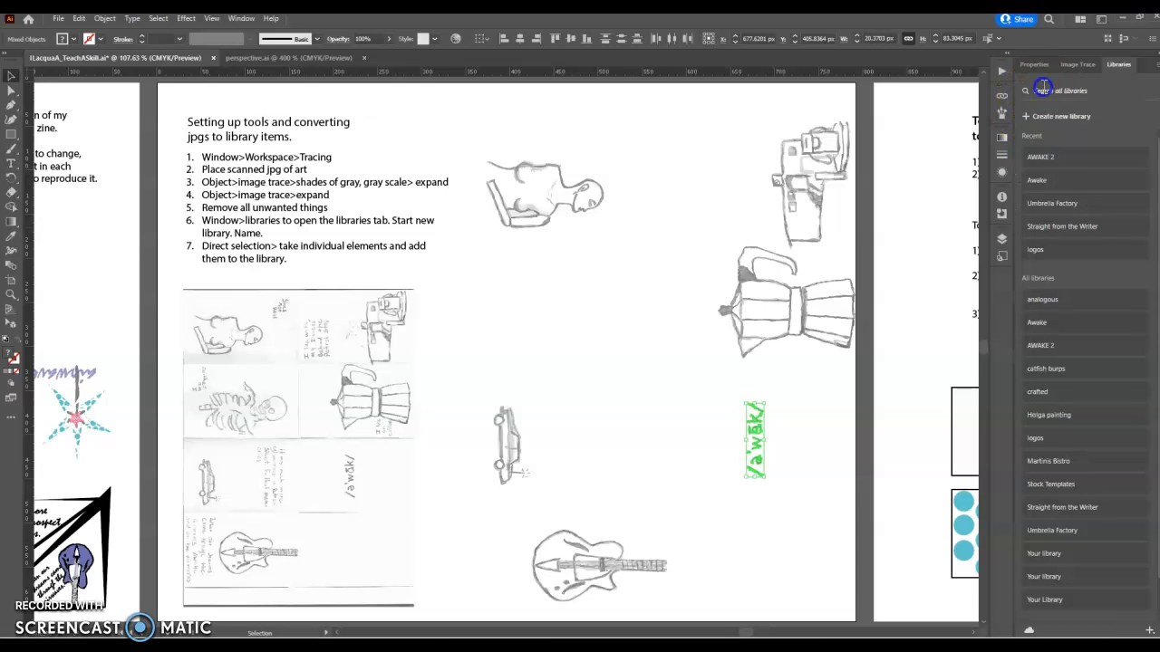
pyautogui.click(1051, 181)
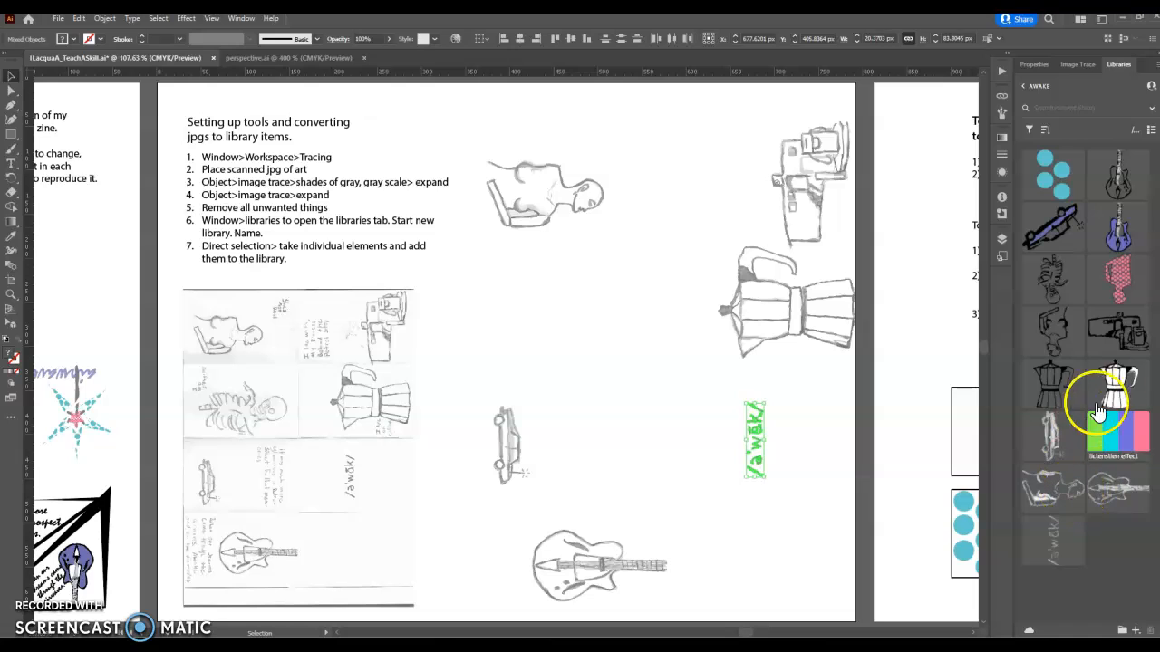
pyautogui.moveTo(1069, 288); pyautogui.dragTo(527, 307)
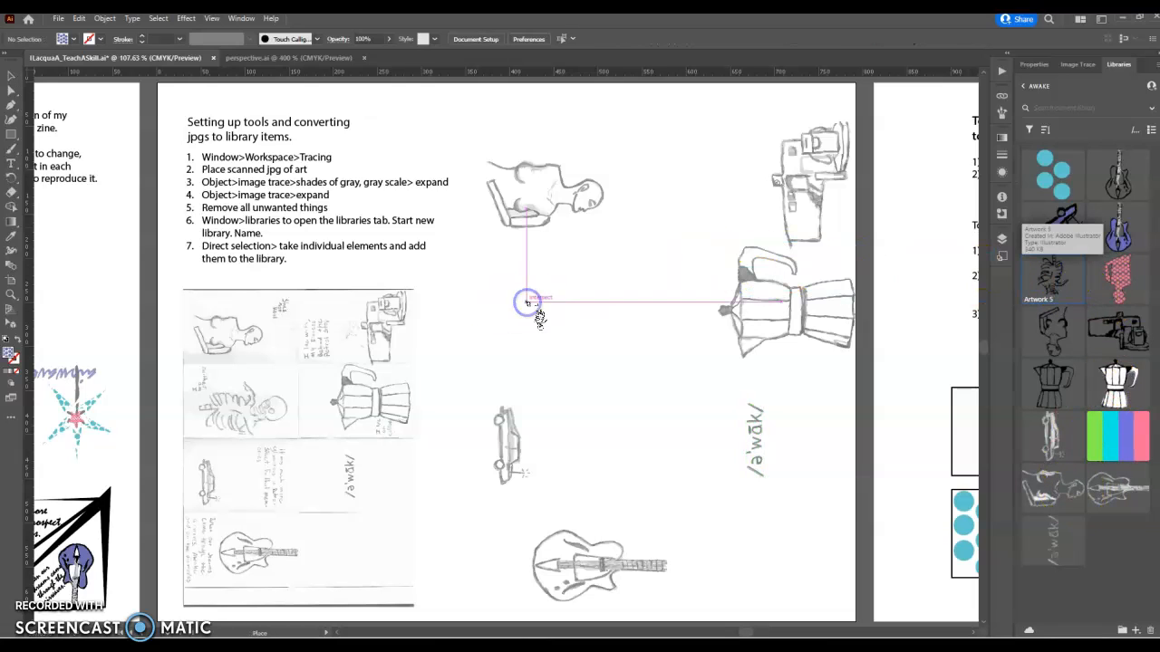
pyautogui.click(524, 282)
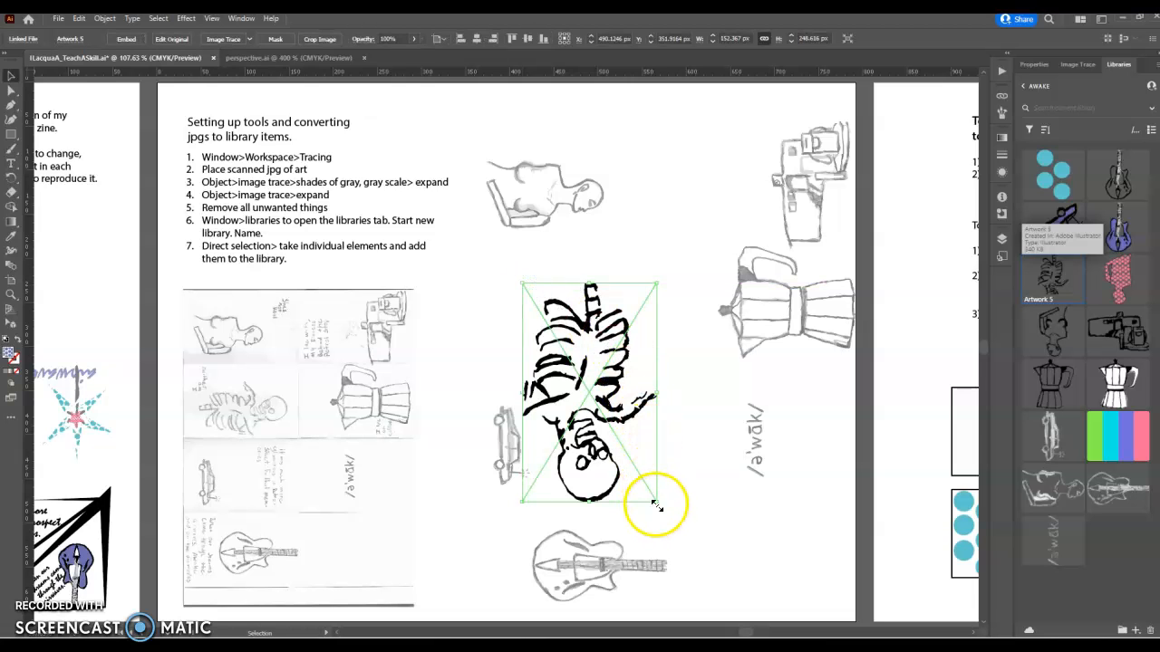
# Step: Scale the skeleton down among the sketches and fit the patterns and colours artboard
pyautogui.moveTo(661, 497); pyautogui.dragTo(679, 293)
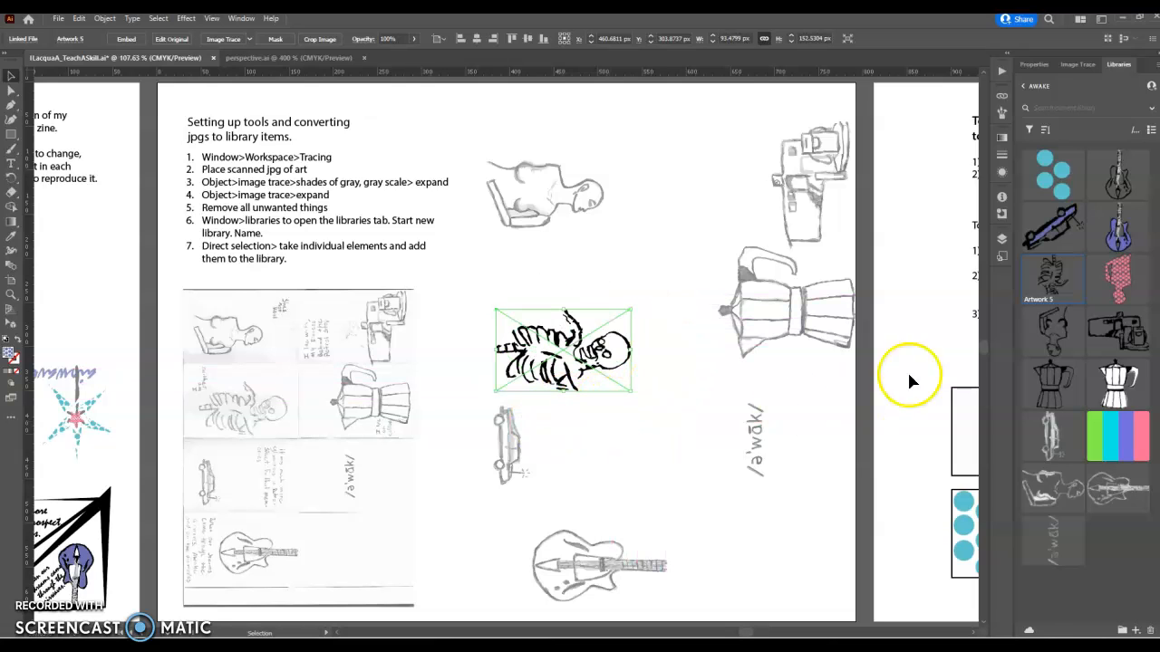
pyautogui.click(907, 199)
pyautogui.press('a')
pyautogui.hotkey('ctrl', '0')
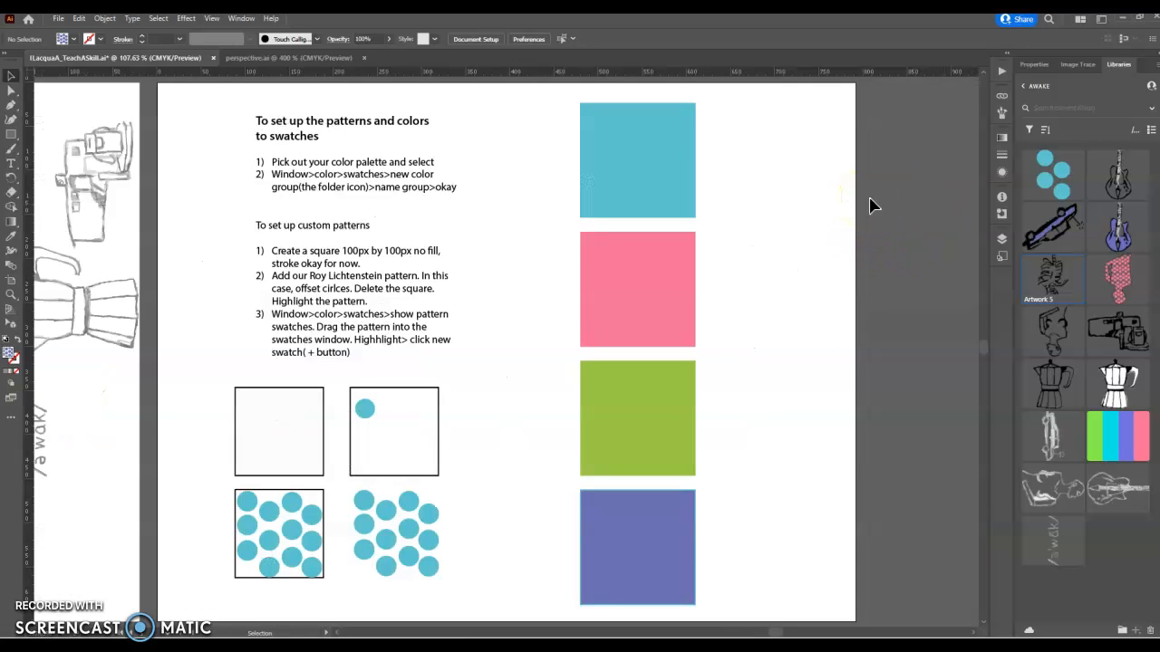
# Step: Select the blue, pink, green and purple palette squares together
pyautogui.click(841, 145)
pyautogui.click(682, 156)
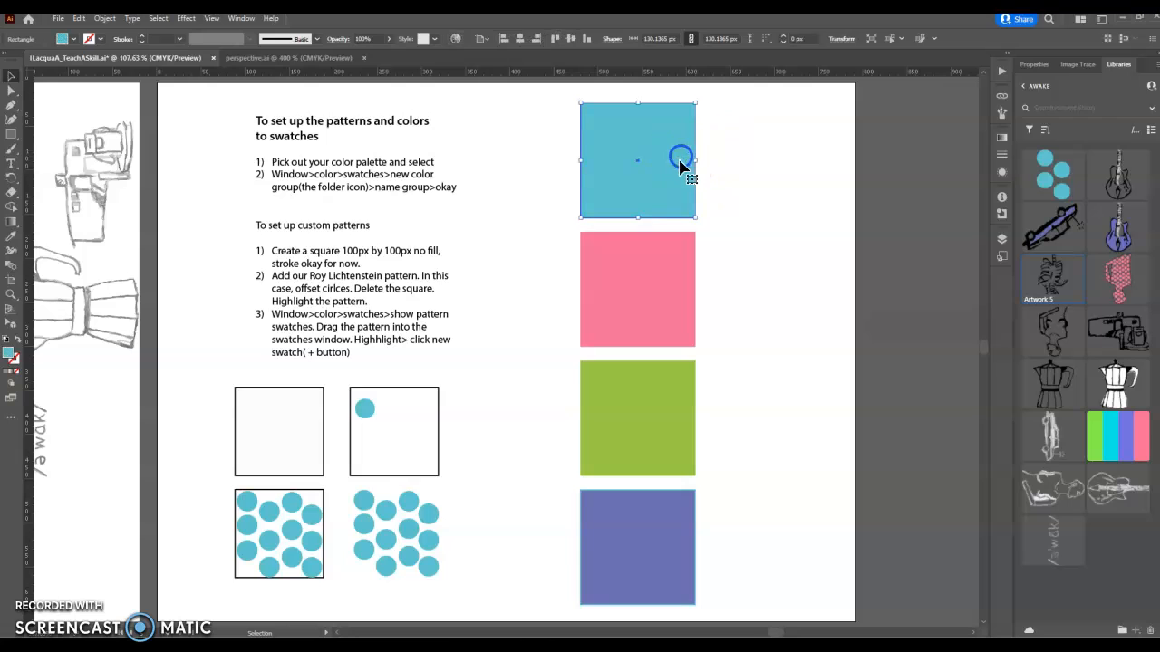
pyautogui.keyDown('shift'); pyautogui.click(663, 288); pyautogui.keyUp('shift')
pyautogui.keyDown('shift'); pyautogui.click(668, 410); pyautogui.keyUp('shift')
pyautogui.keyDown('shift'); pyautogui.click(669, 538); pyautogui.keyUp('shift')
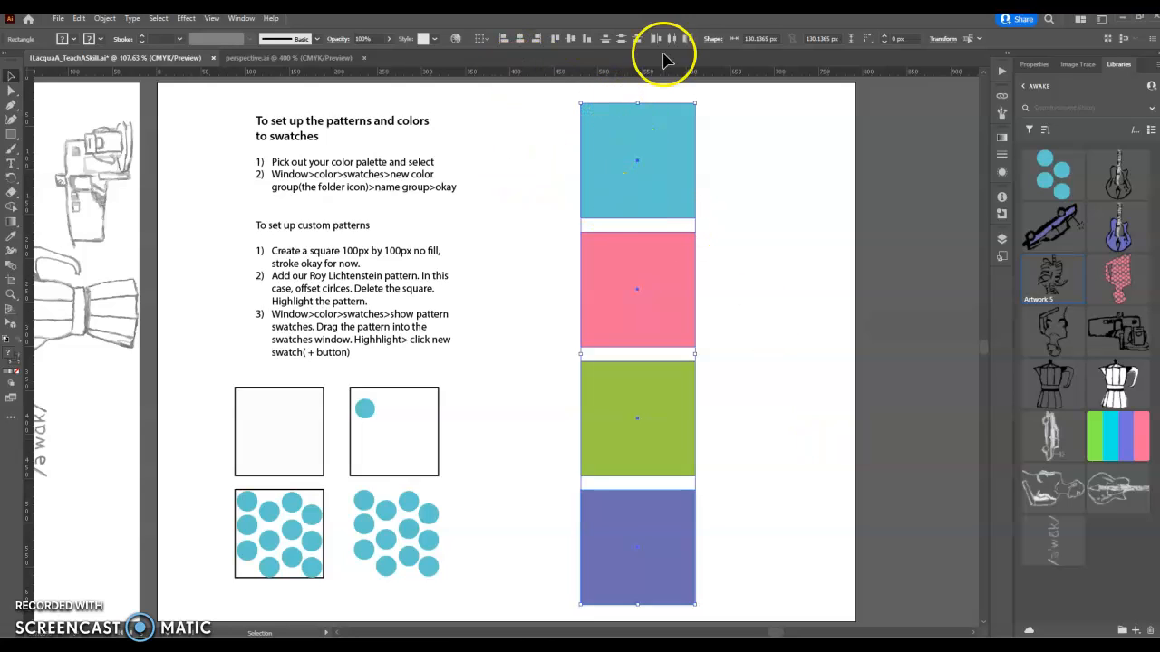
# Step: Open the Swatches panel, dock it, and browse its swatch libraries and swatch-kind options
pyautogui.click(242, 22)
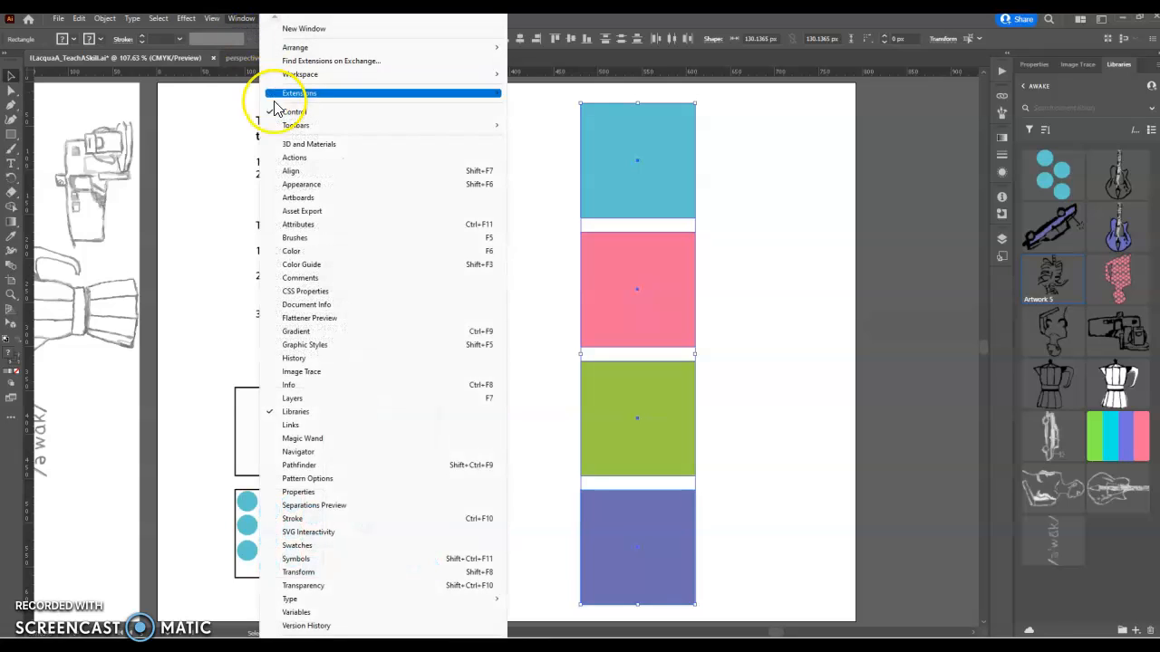
pyautogui.click(291, 251)
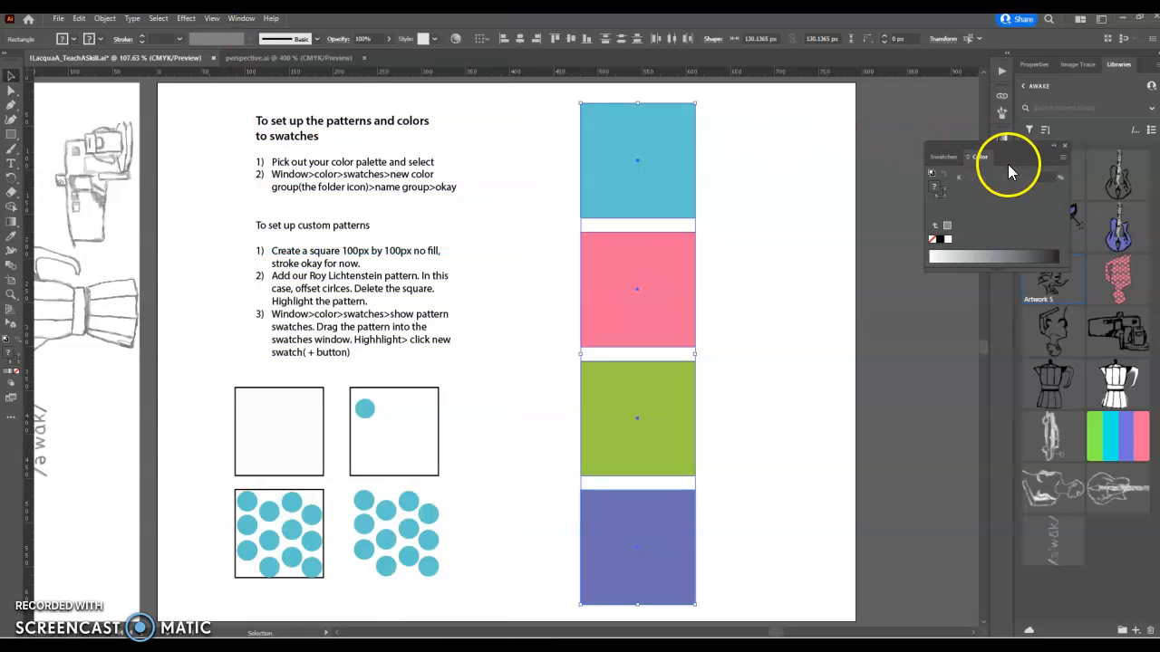
pyautogui.click(940, 159)
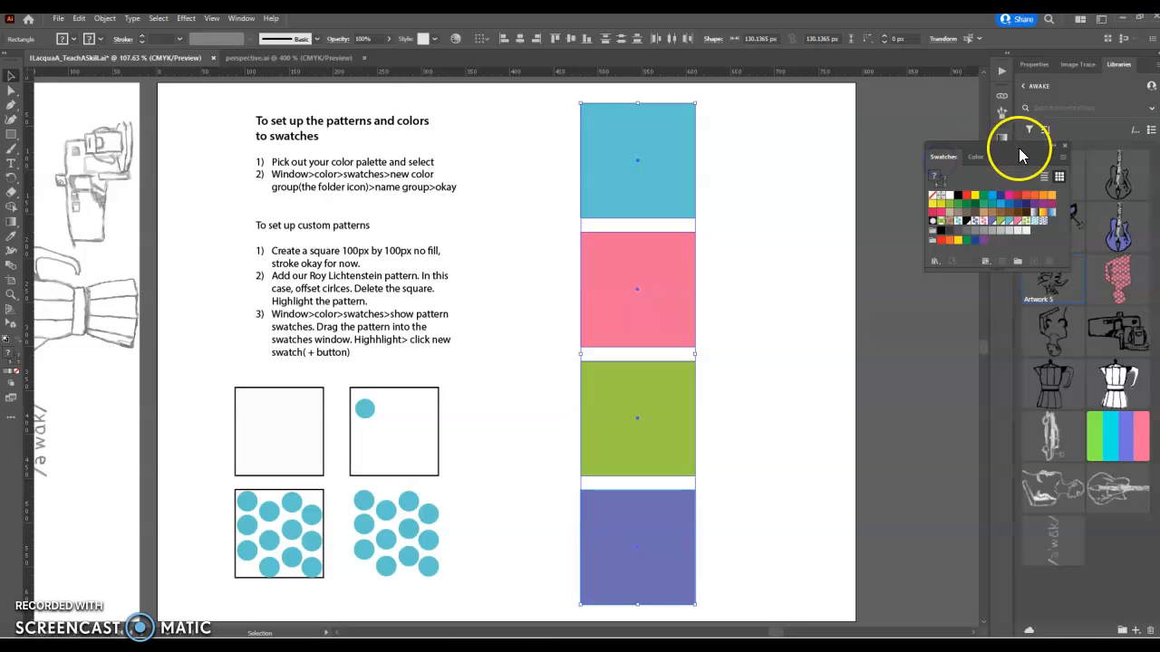
pyautogui.moveTo(1015, 149); pyautogui.dragTo(963, 84)
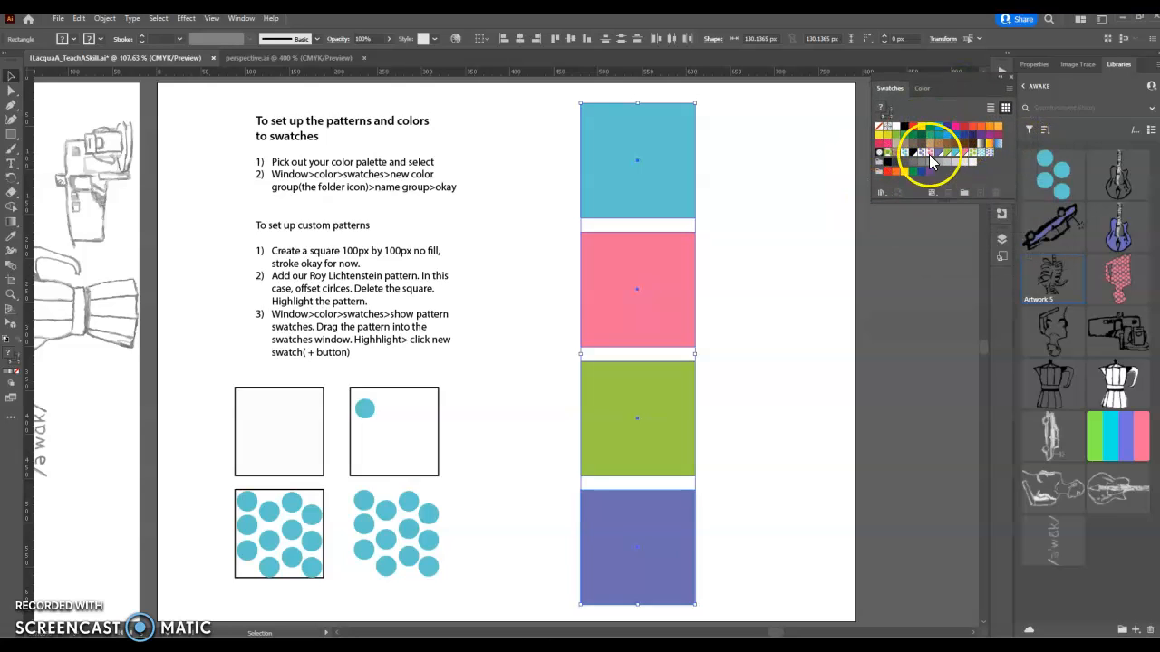
pyautogui.click(882, 193)
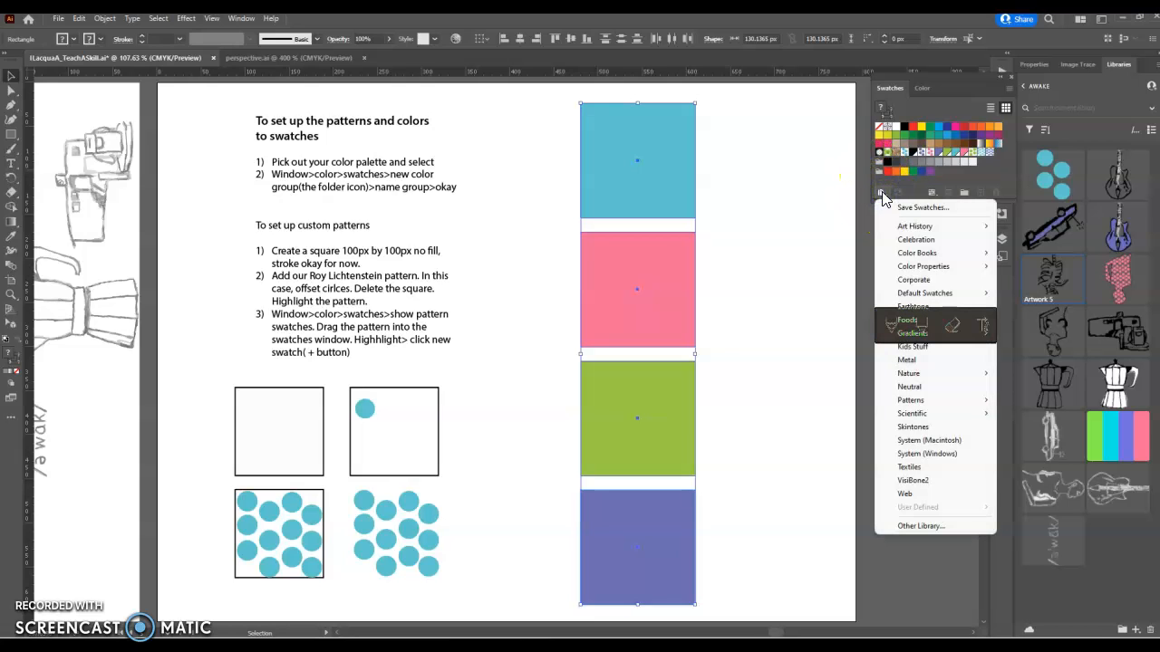
pyautogui.click(930, 194)
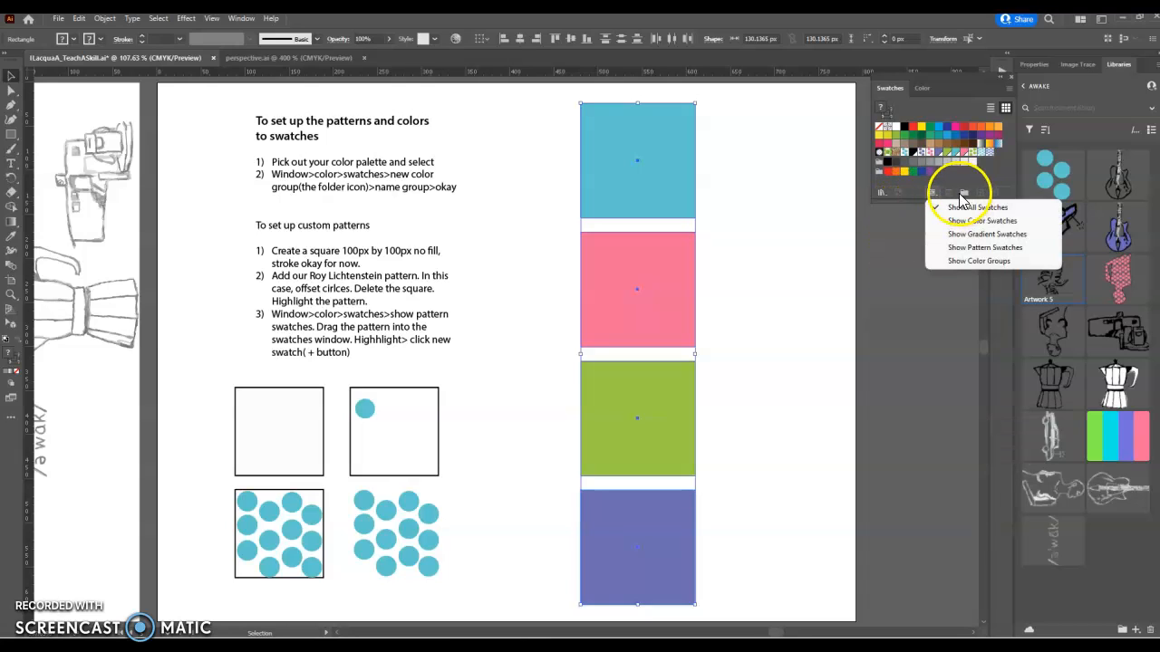
pyautogui.click(910, 194)
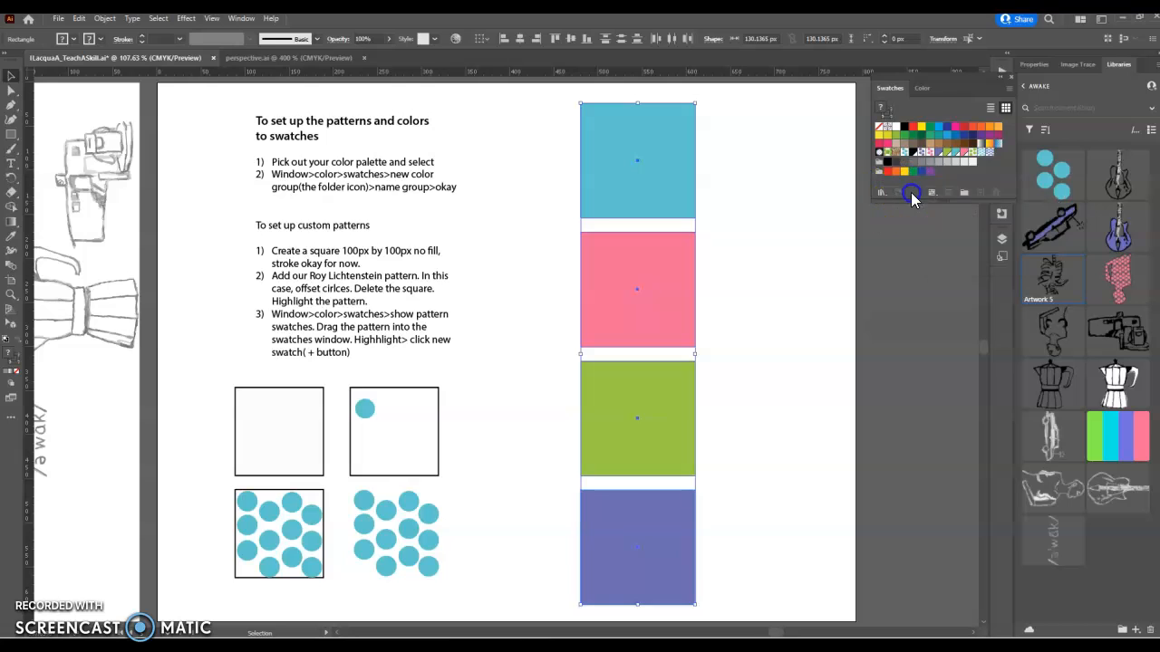
# Step: Save the four palette squares as a new colour group named 'Awake', then select the empty square
pyautogui.click(964, 194)
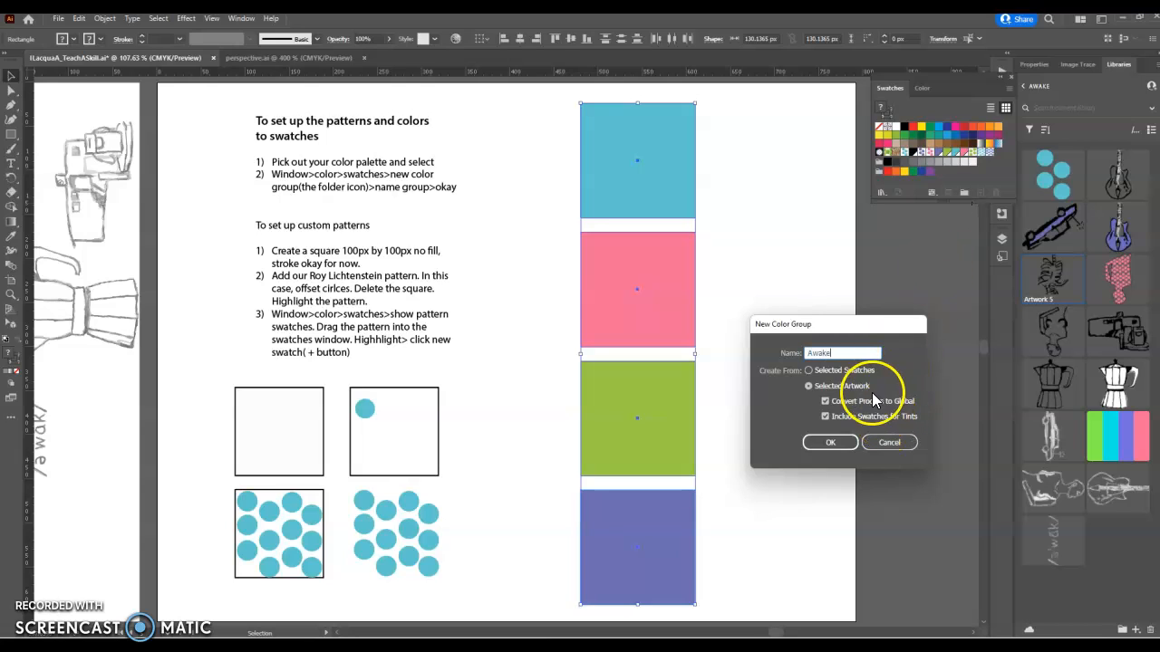
pyautogui.click(830, 442)
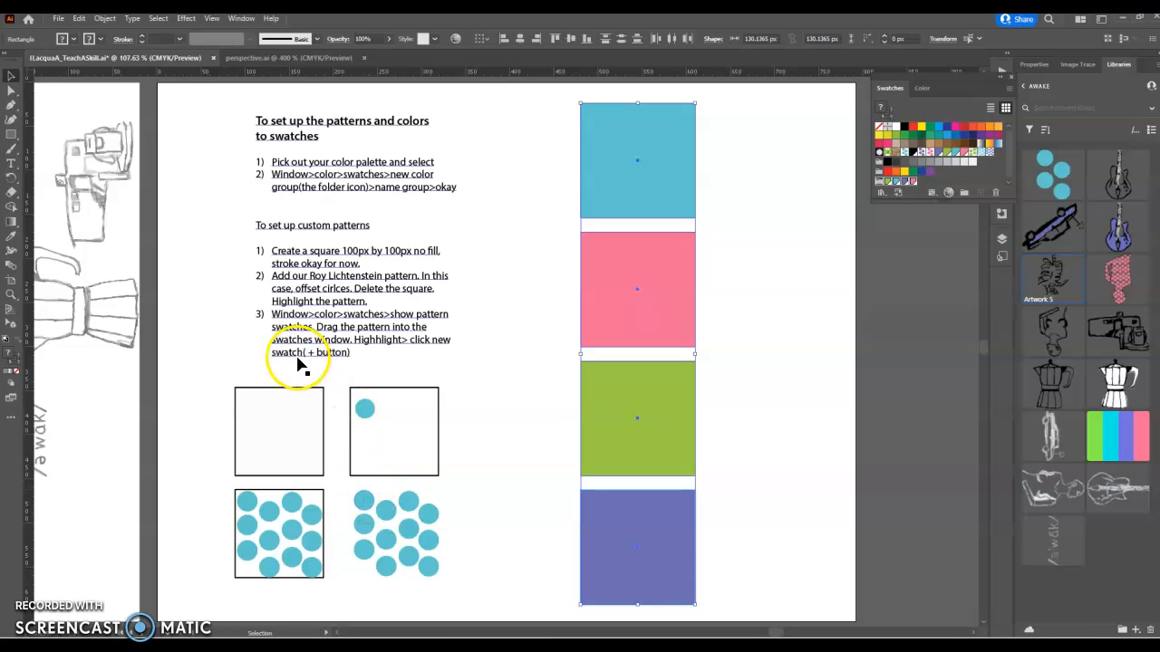
pyautogui.click(251, 442)
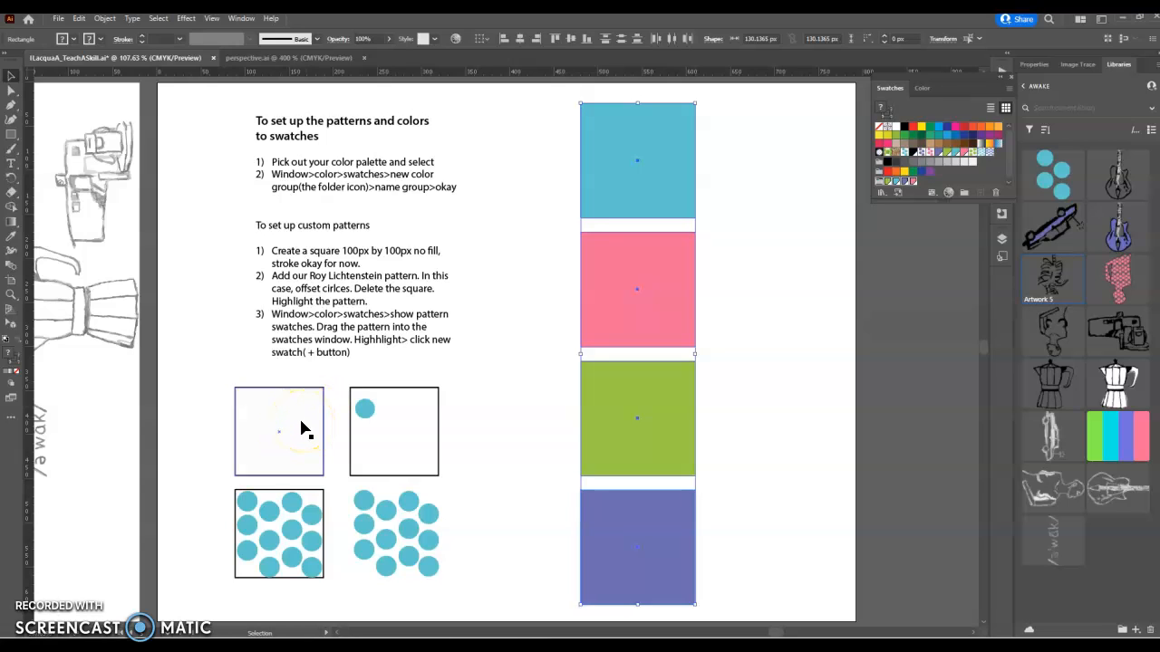
# Step: Select the loose circle pattern and duplicate it up and to the right
pyautogui.click(365, 410)
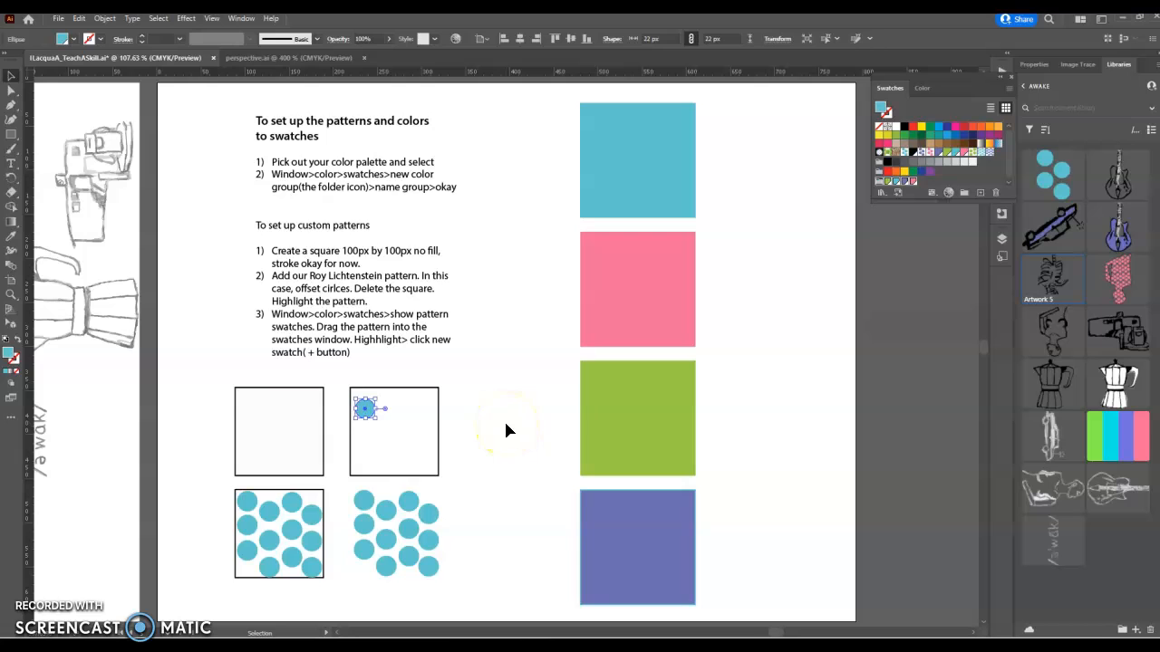
pyautogui.click(247, 533)
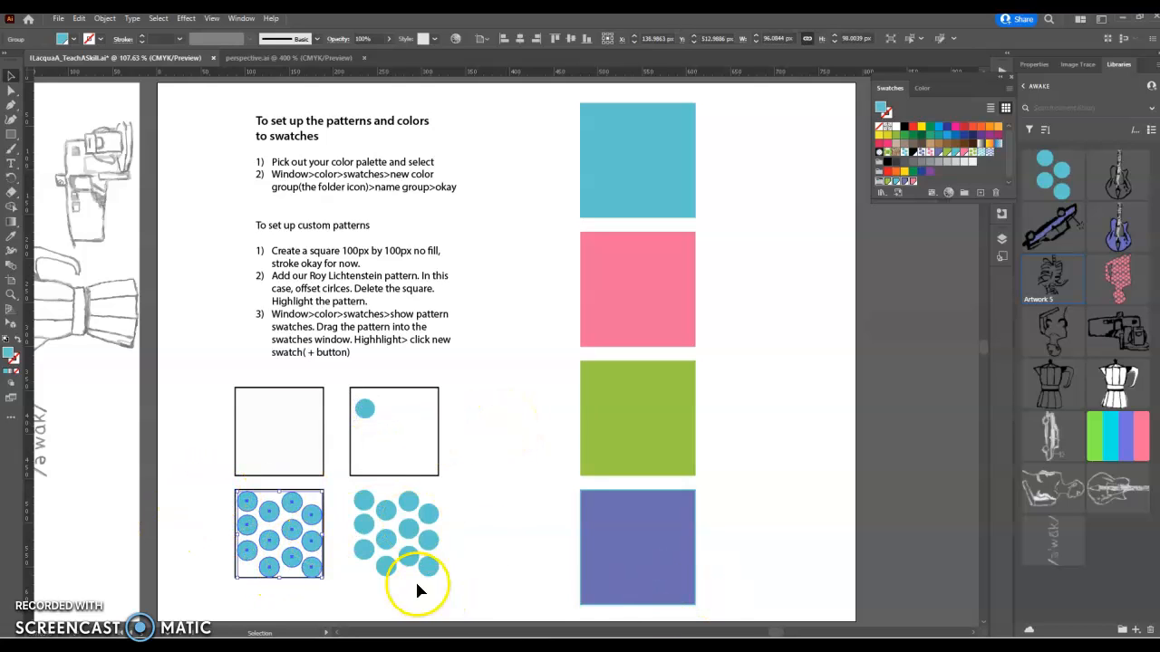
pyautogui.click(445, 569)
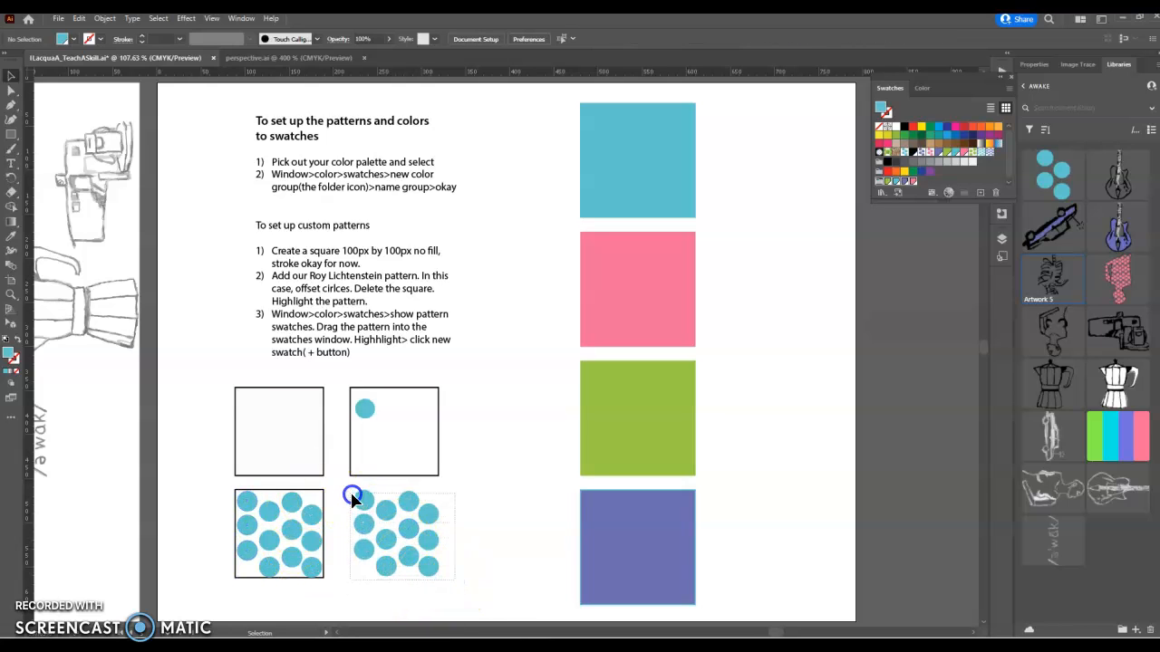
pyautogui.moveTo(345, 486); pyautogui.dragTo(453, 580)
pyautogui.moveTo(405, 542); pyautogui.dragTo(515, 409)
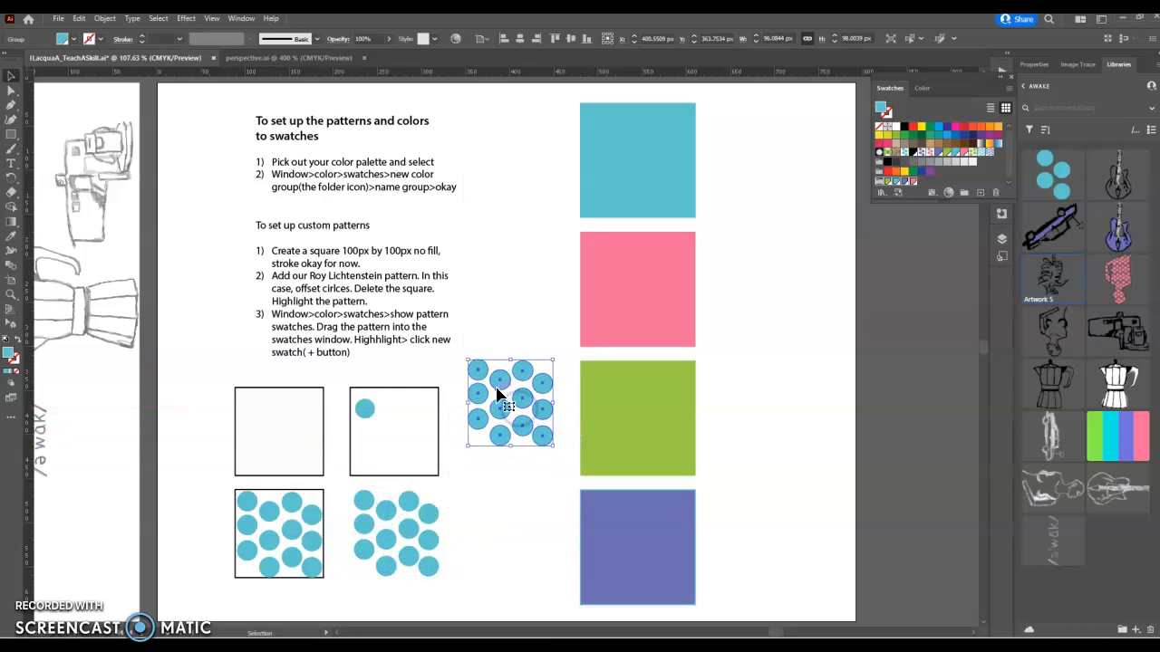
# Step: Recolour the copied circles pink and shrink the cluster to about 40 px
pyautogui.click(13, 236)
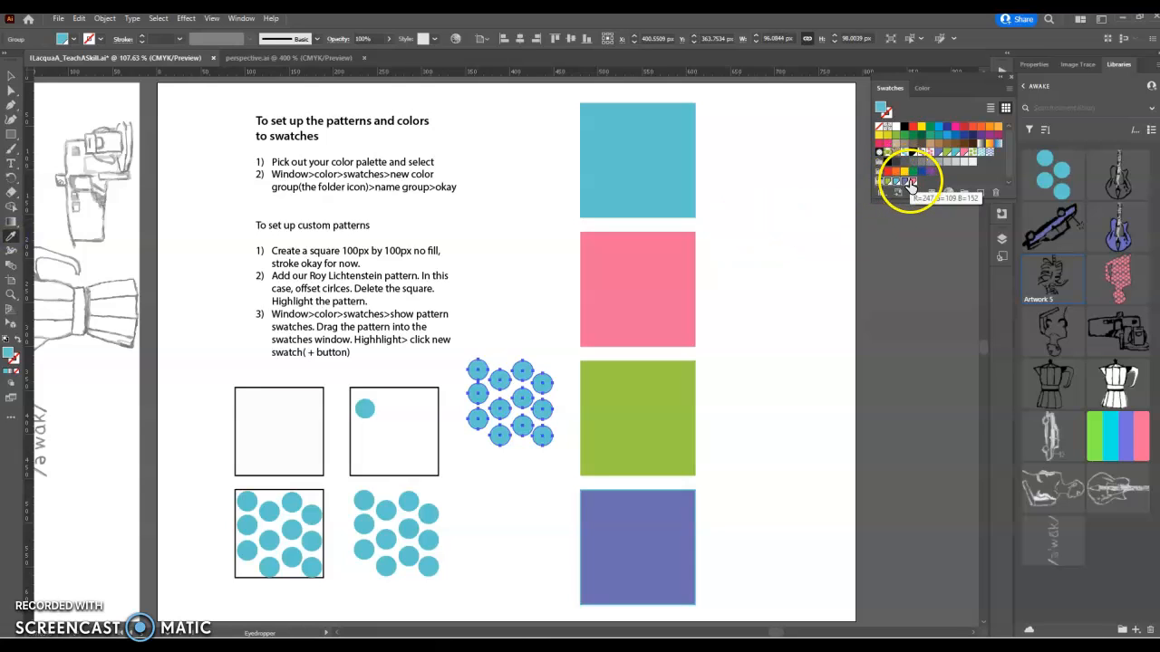
pyautogui.click(910, 184)
pyautogui.click(7, 76)
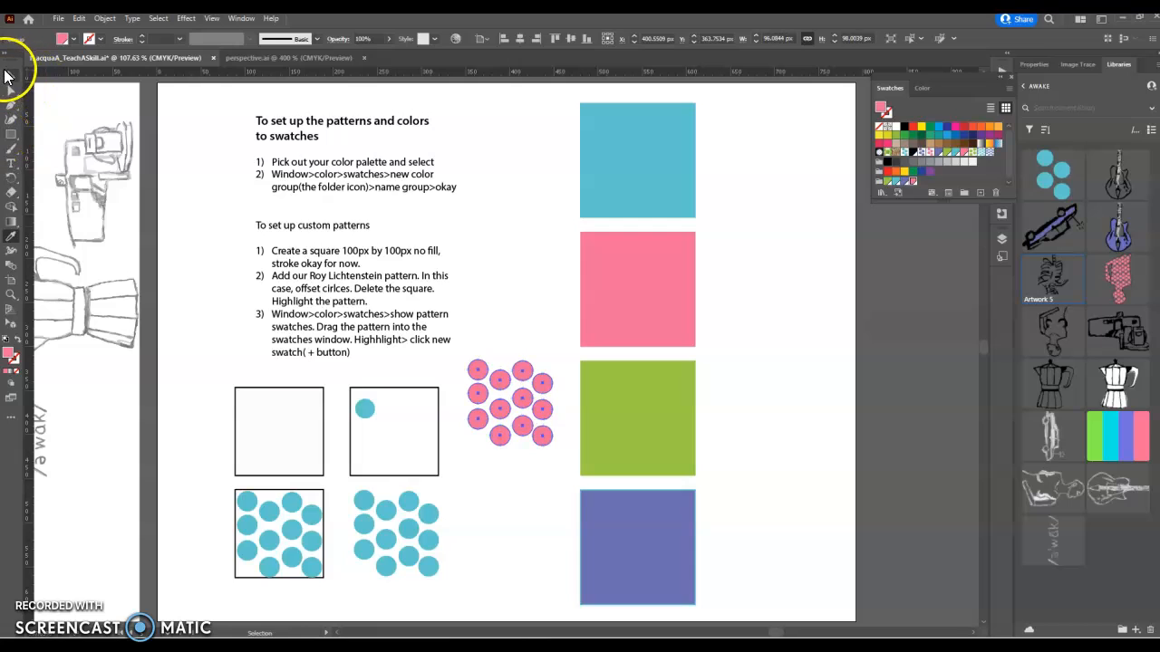
pyautogui.moveTo(547, 446); pyautogui.dragTo(489, 391)
pyautogui.click(508, 446)
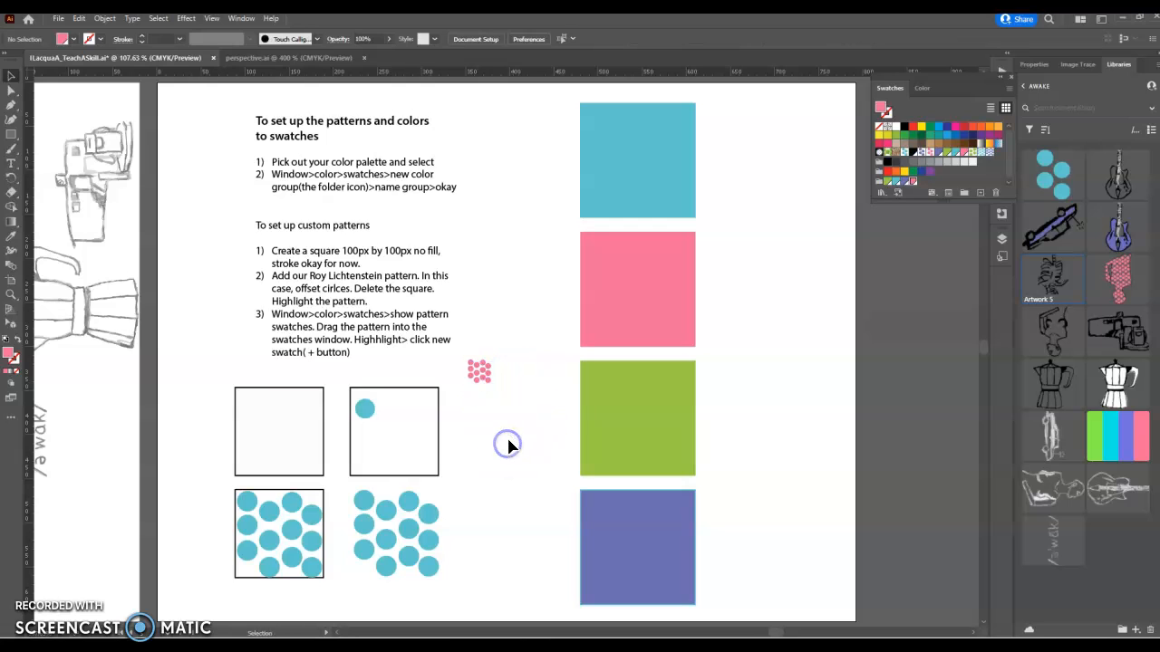
# Step: Show only pattern swatches and add the small pink dot pattern as a new pattern swatch
pyautogui.click(479, 371)
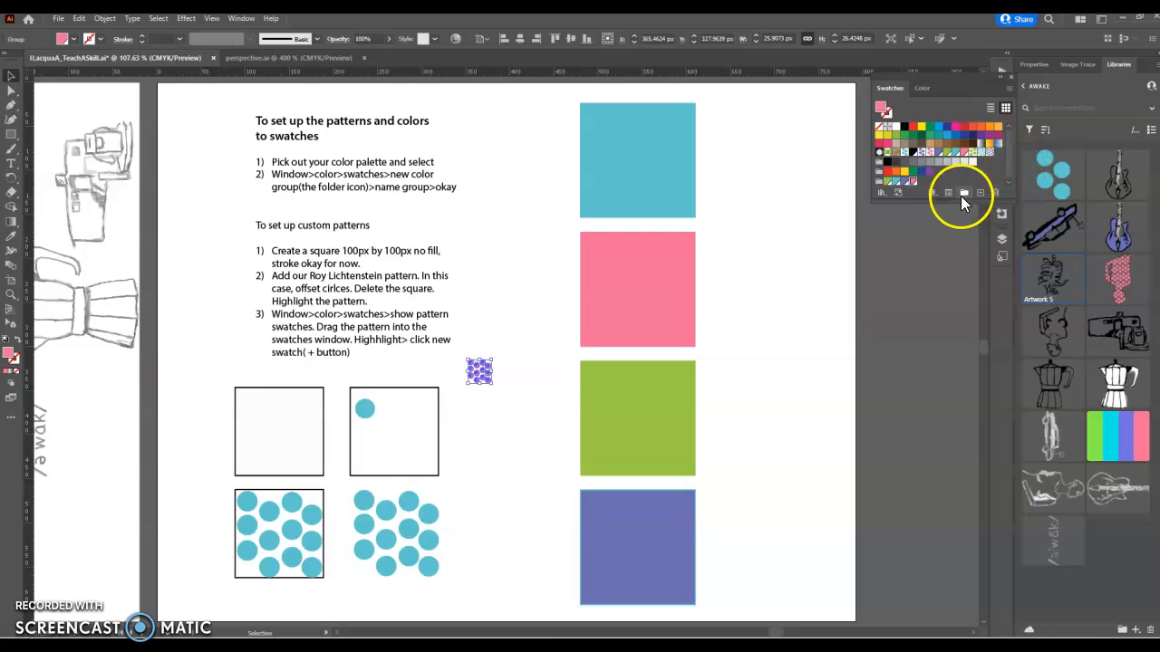
pyautogui.click(933, 193)
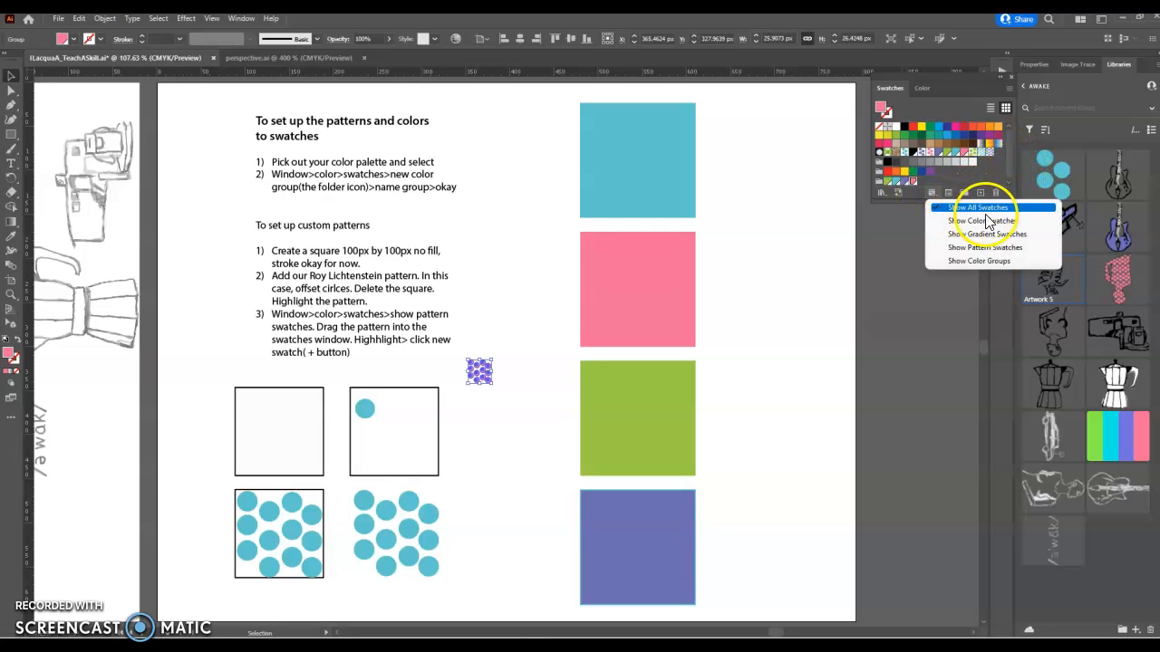
pyautogui.click(1000, 259)
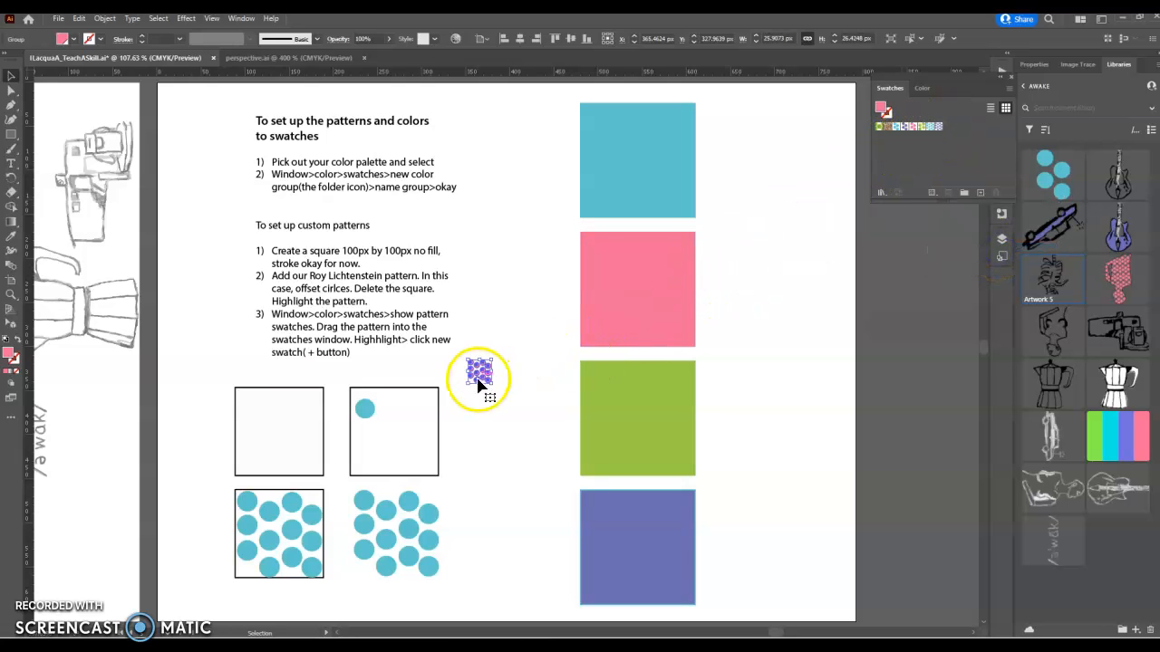
pyautogui.moveTo(483, 373); pyautogui.dragTo(974, 146)
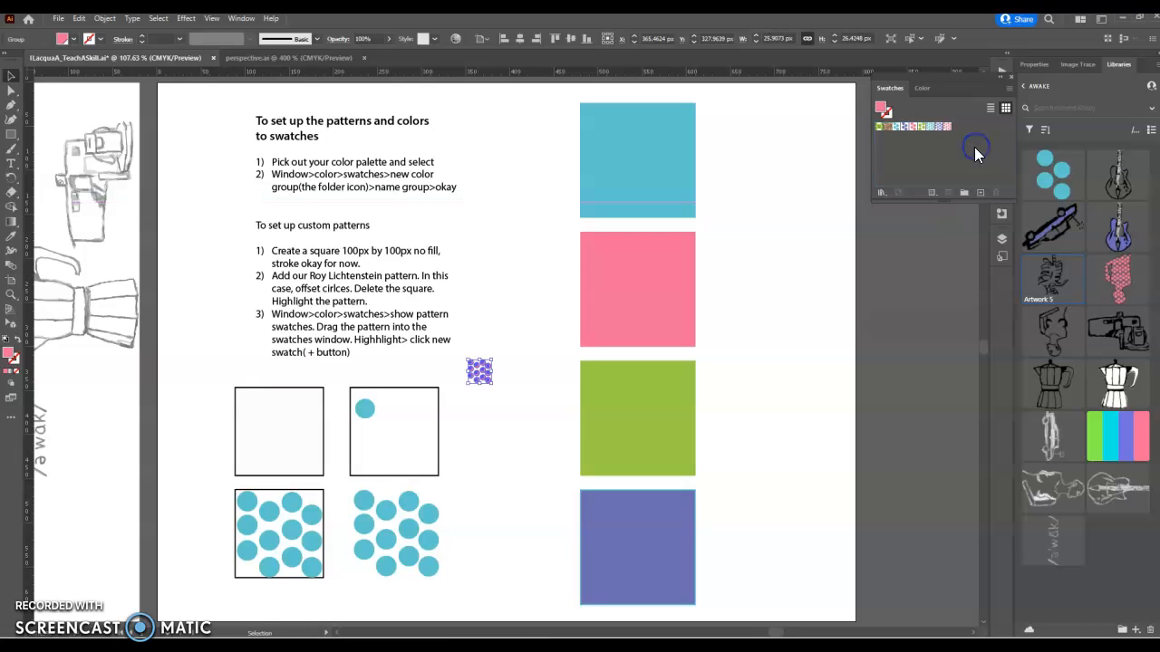
# Step: Test the new pink dot pattern swatch on the empty square, then undo the fill
pyautogui.click(299, 389)
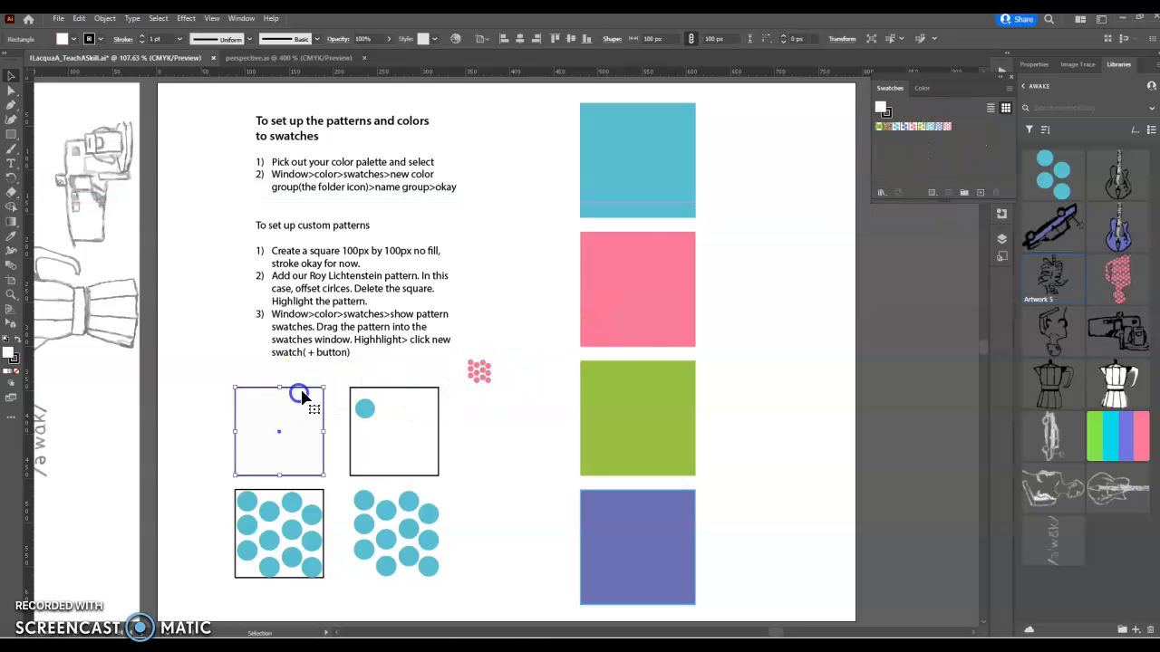
pyautogui.click(945, 128)
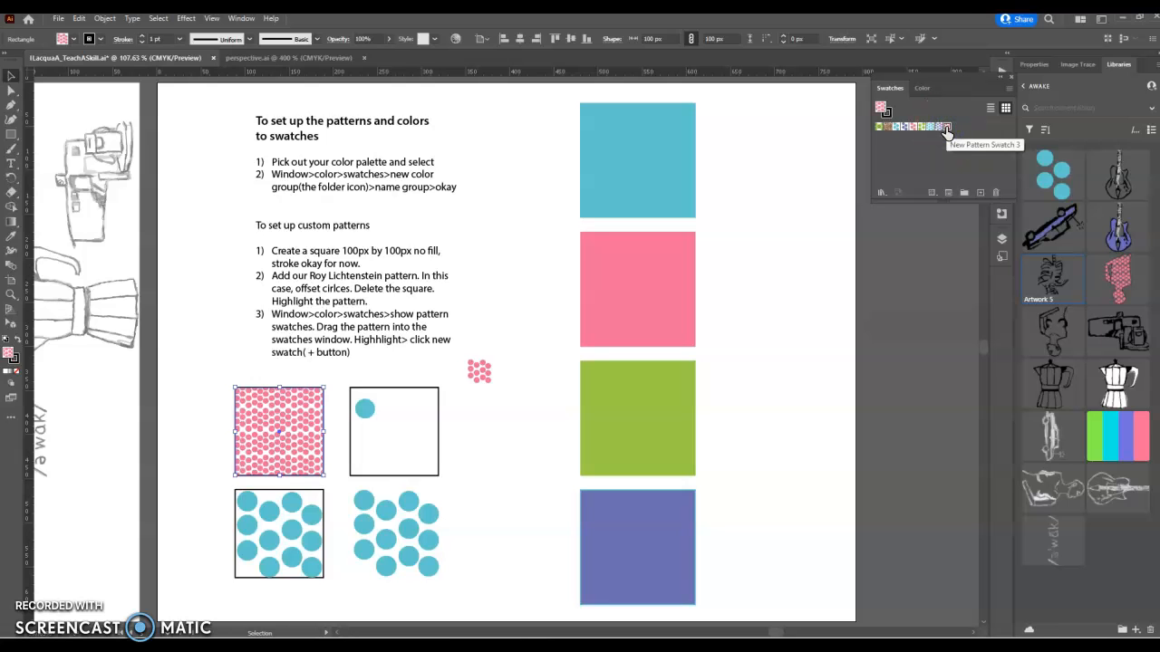
pyautogui.hotkey('ctrl', 'z')
pyautogui.scroll(-4, 795, 313)
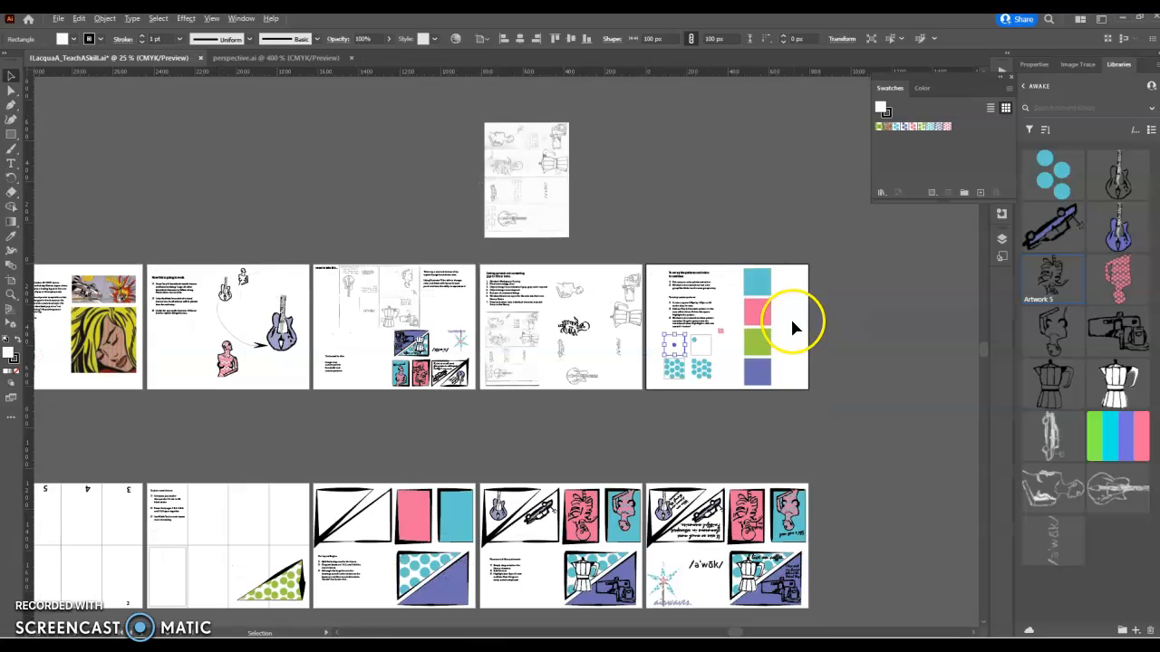
# Step: Fit the lower-left page set-up artboard in the window and collapse the Swatches panel
pyautogui.click(78, 533)
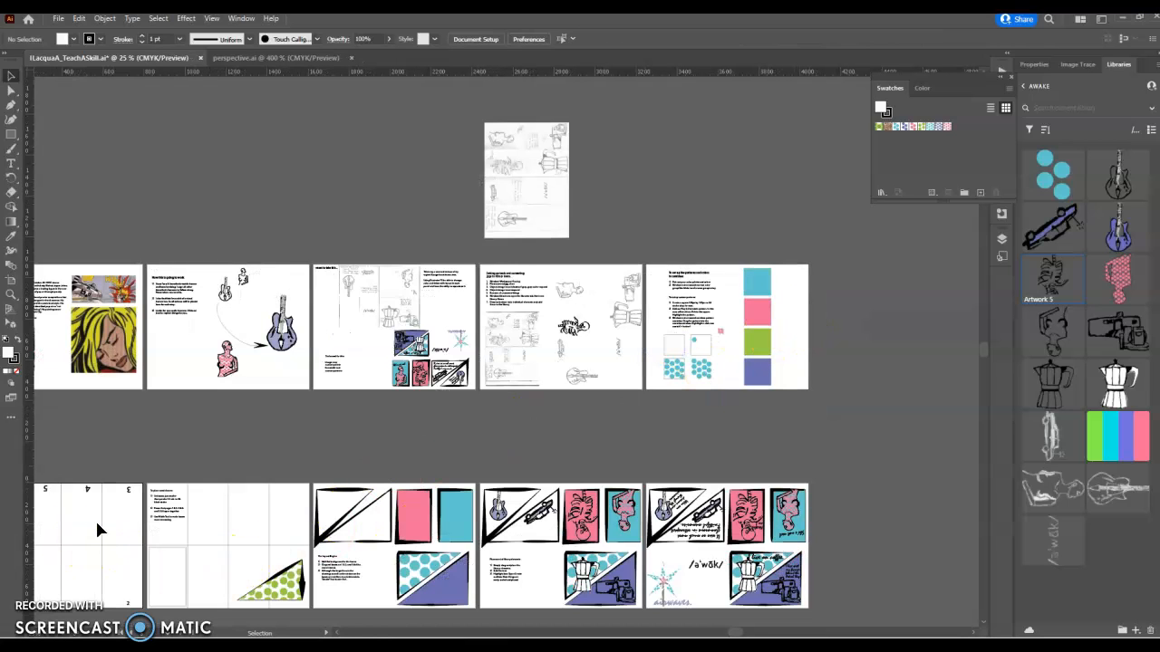
pyautogui.hotkey('ctrl', '0')
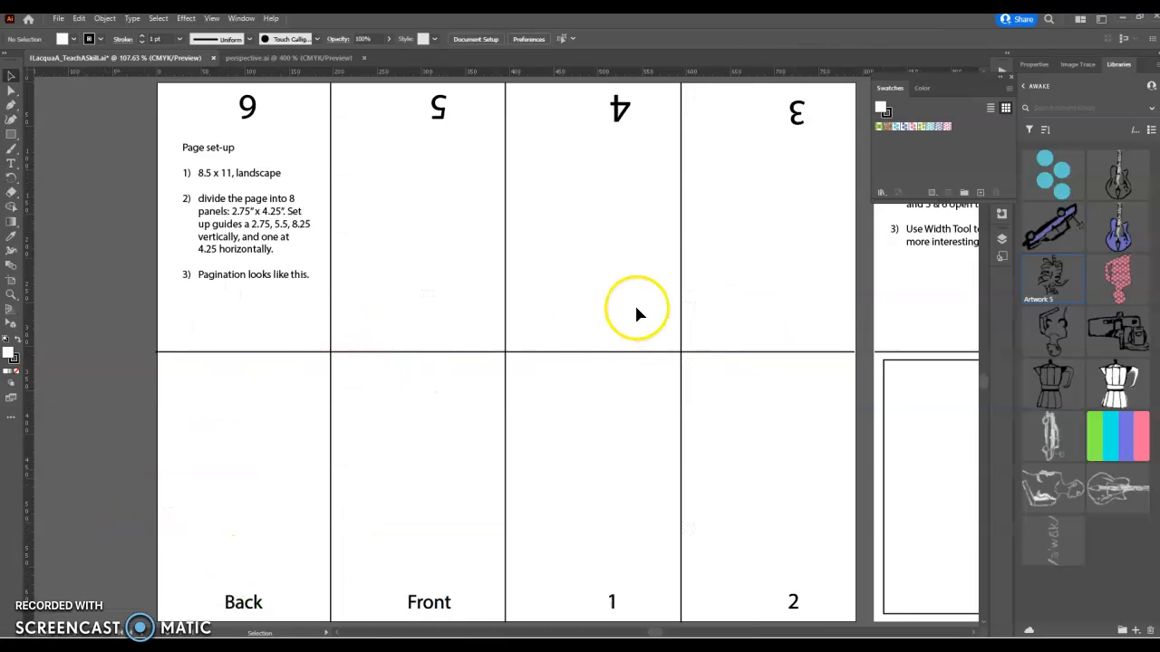
pyautogui.click(1010, 75)
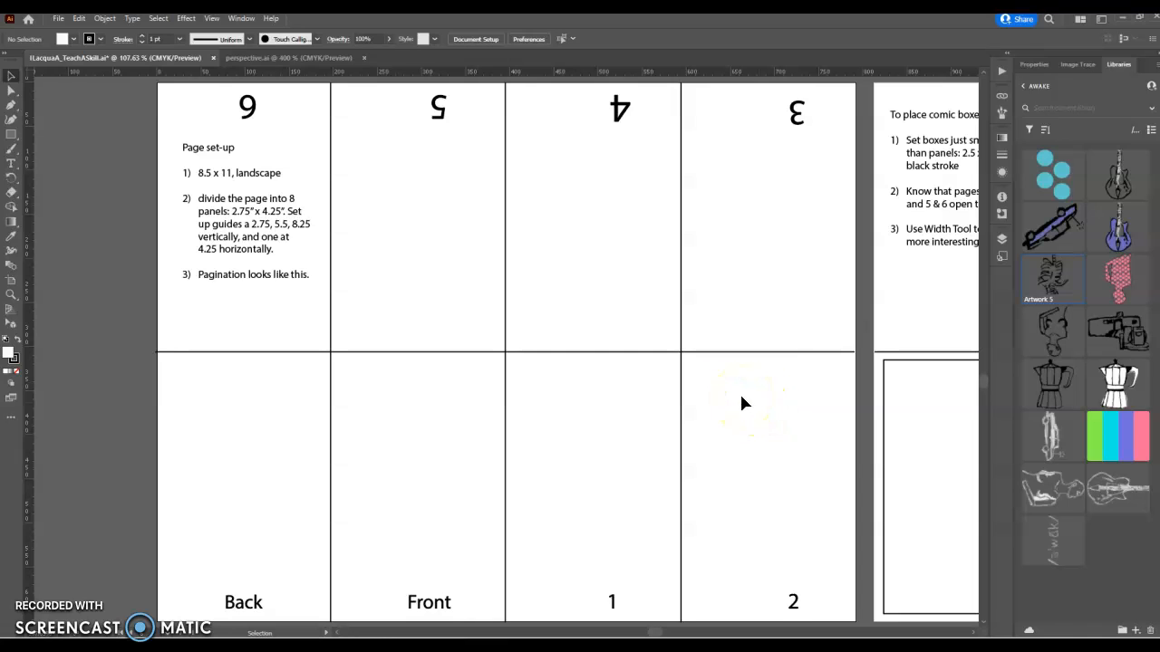
# Step: Activate the 'To place comic boxes' artboard and fit it in the window
pyautogui.click(625, 276)
pyautogui.click(909, 261)
pyautogui.press('a')
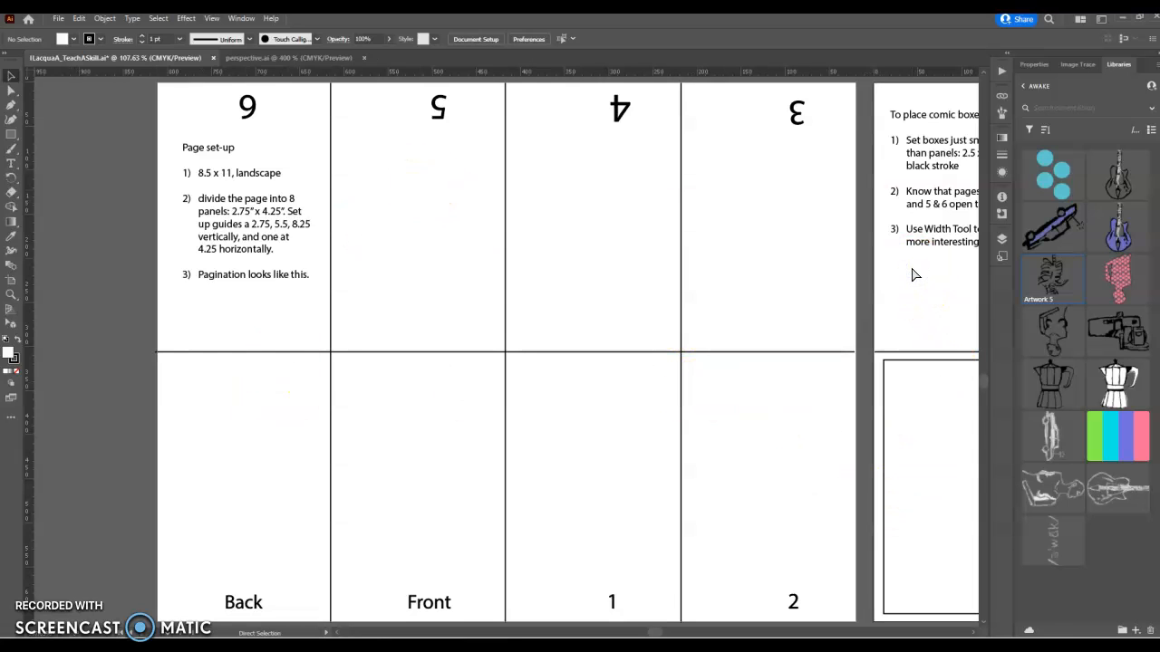
pyautogui.hotkey('ctrl', '0')
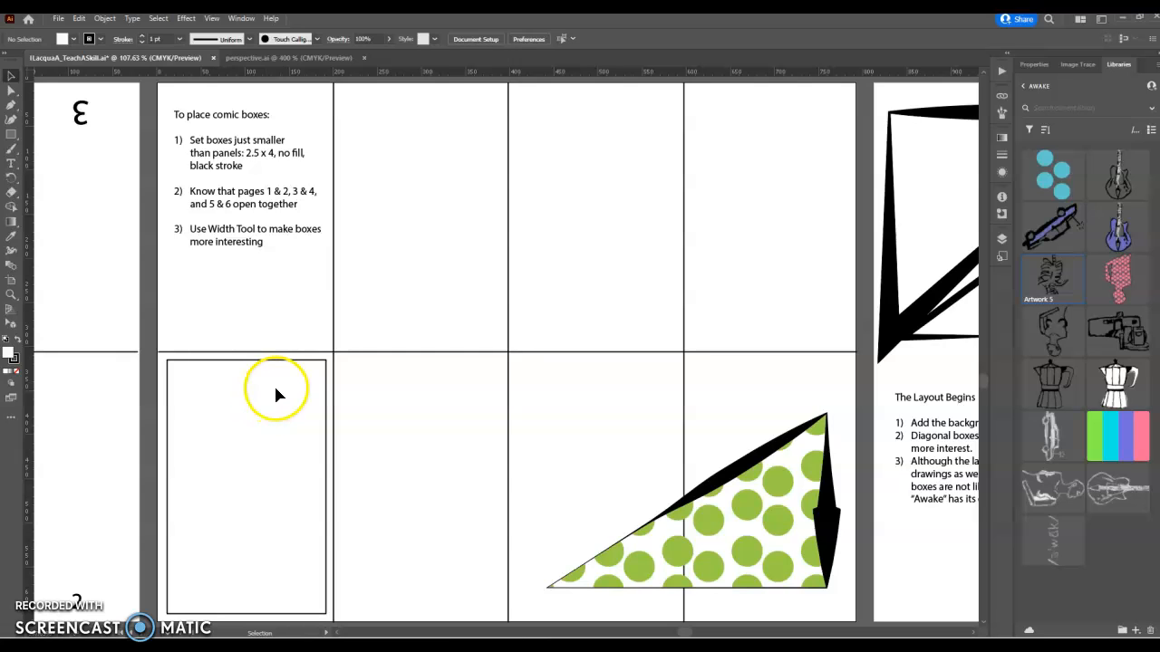
# Step: Duplicate the empty comic box and thicken its left and top edges with the Width Tool
pyautogui.moveTo(303, 362); pyautogui.dragTo(614, 191)
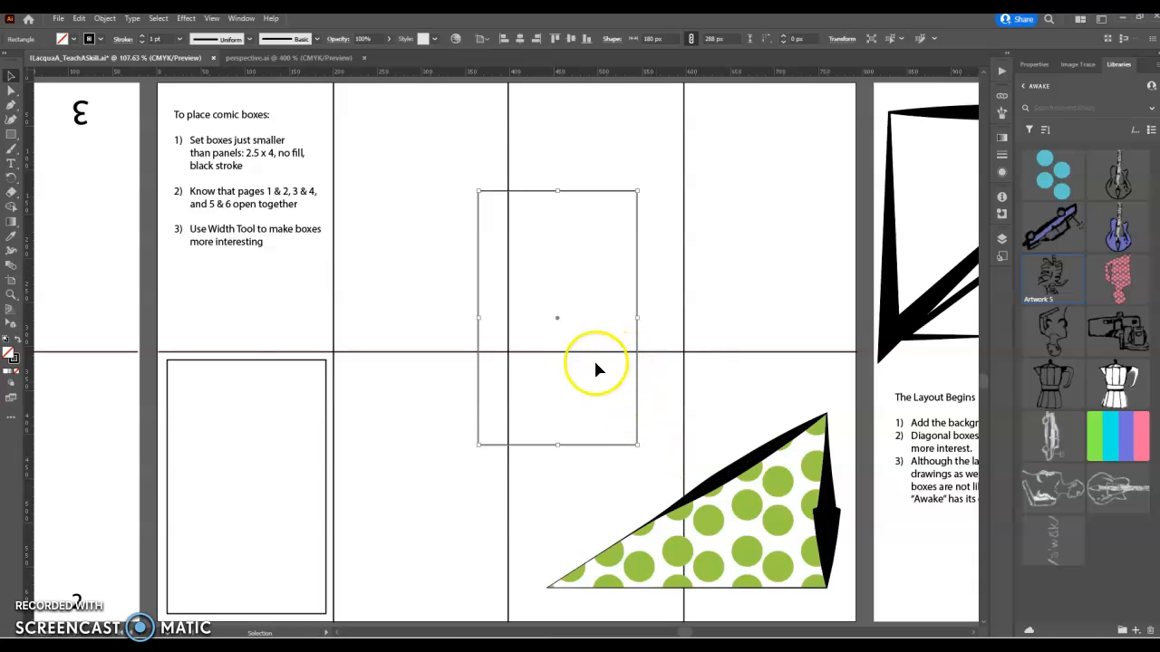
pyautogui.click(13, 255)
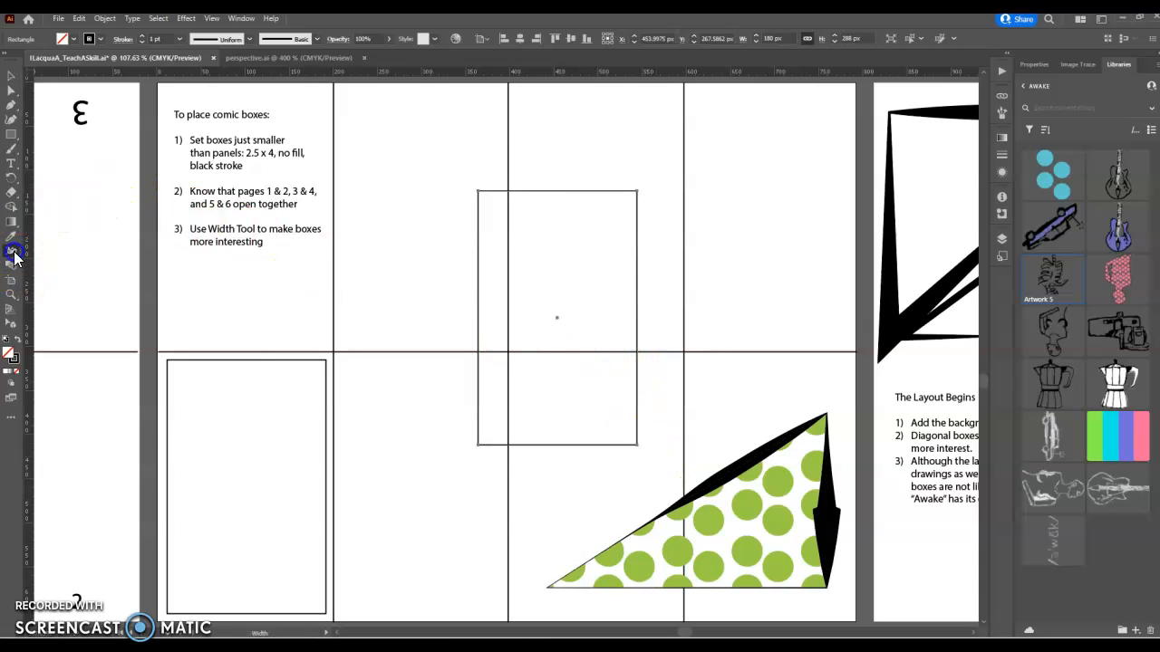
pyautogui.moveTo(478, 227); pyautogui.dragTo(481, 231)
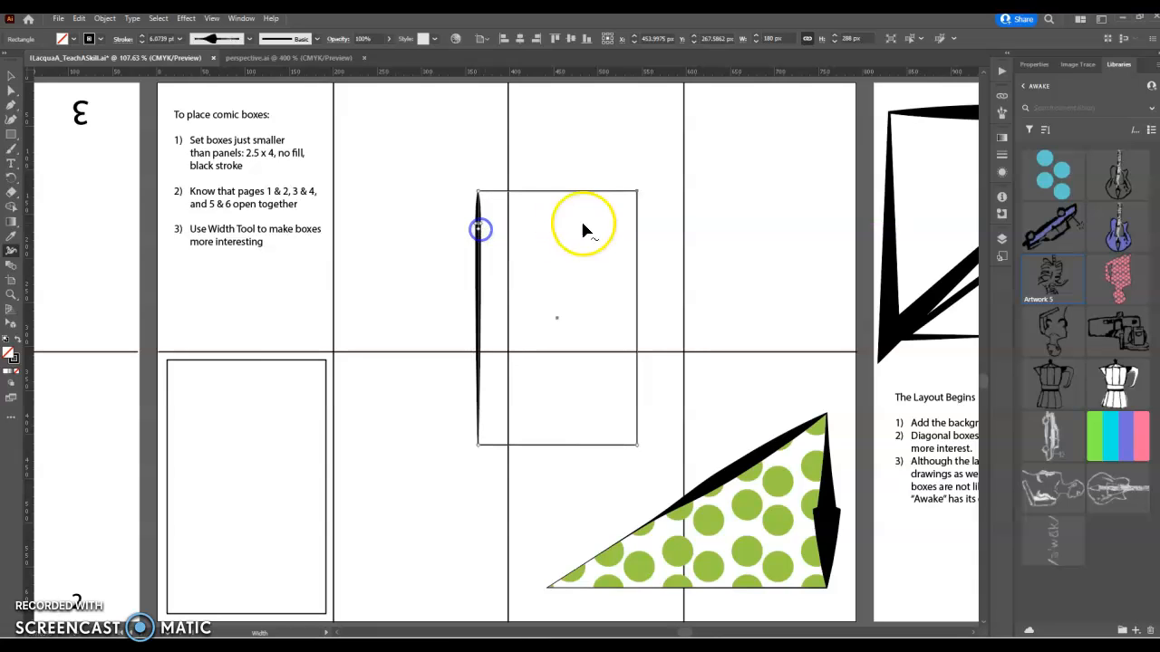
pyautogui.moveTo(592, 193); pyautogui.dragTo(598, 196)
pyautogui.click(11, 93)
# Step: Remove a corner anchor point from the box so it becomes a triangle
pyautogui.click(11, 94)
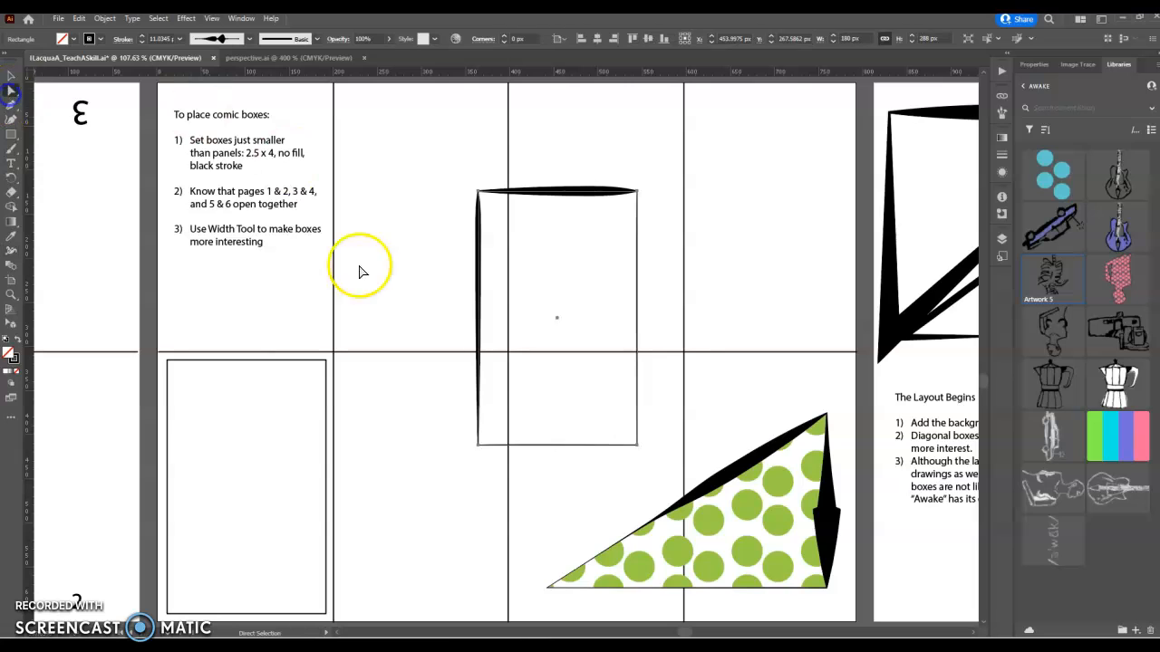
pyautogui.moveTo(645, 420); pyautogui.dragTo(625, 460)
pyautogui.click(446, 421)
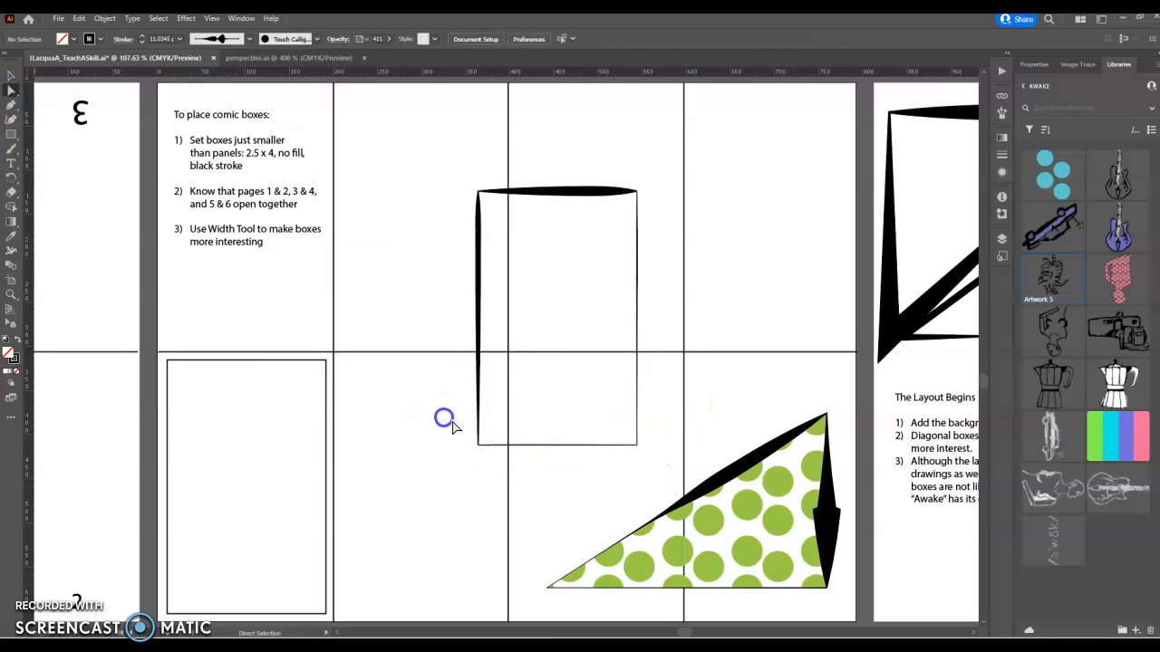
pyautogui.moveTo(485, 454); pyautogui.dragTo(575, 354)
# Step: Rotate the triangular box 45° and move it over the green dotted triangle
pyautogui.click(13, 77)
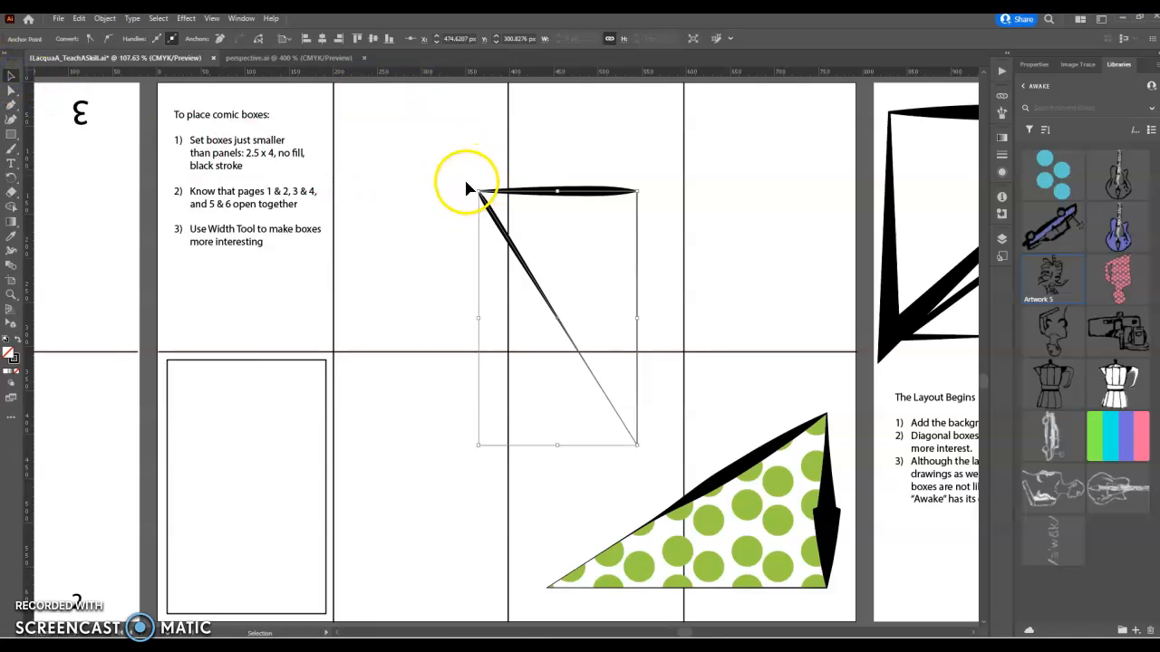
pyautogui.moveTo(469, 186); pyautogui.dragTo(438, 352)
pyautogui.moveTo(433, 299); pyautogui.dragTo(536, 443)
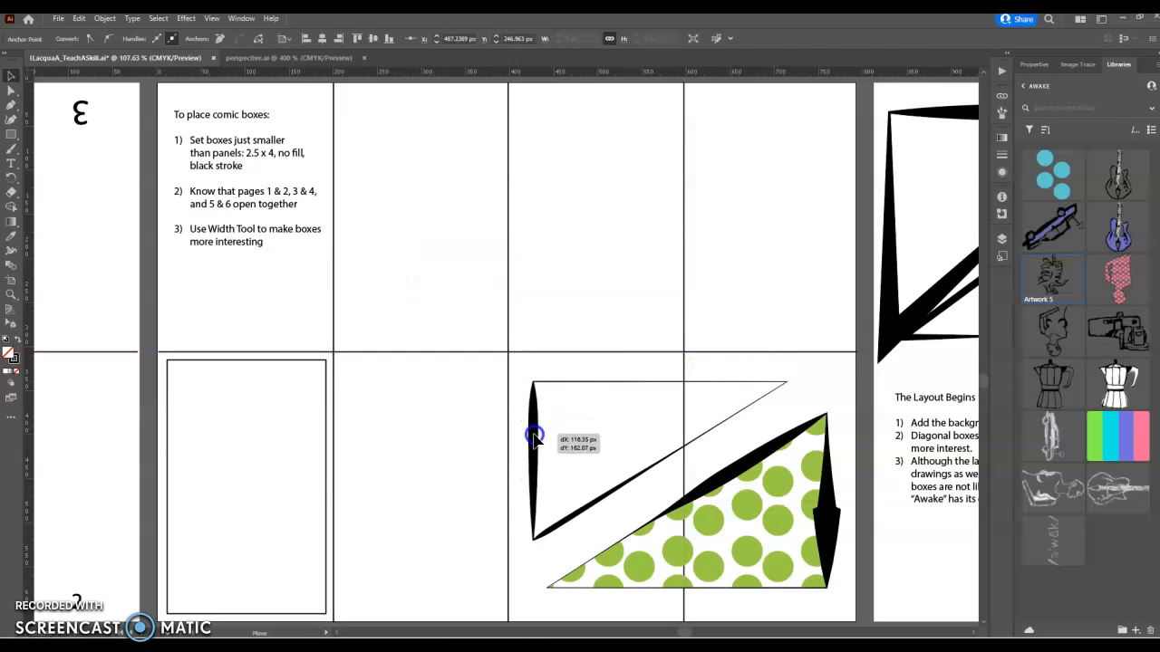
pyautogui.click(659, 462)
pyautogui.moveTo(660, 468); pyautogui.dragTo(673, 483)
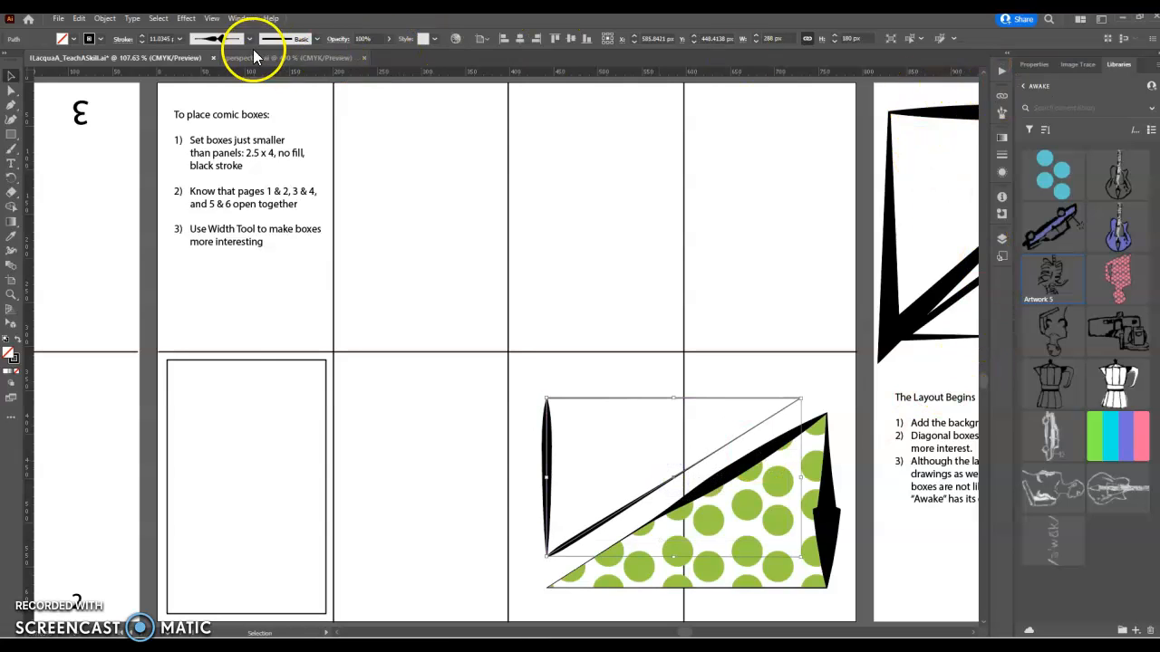
# Step: Fill the triangular box with the pink dot pattern swatch from the Swatches panel
pyautogui.click(241, 20)
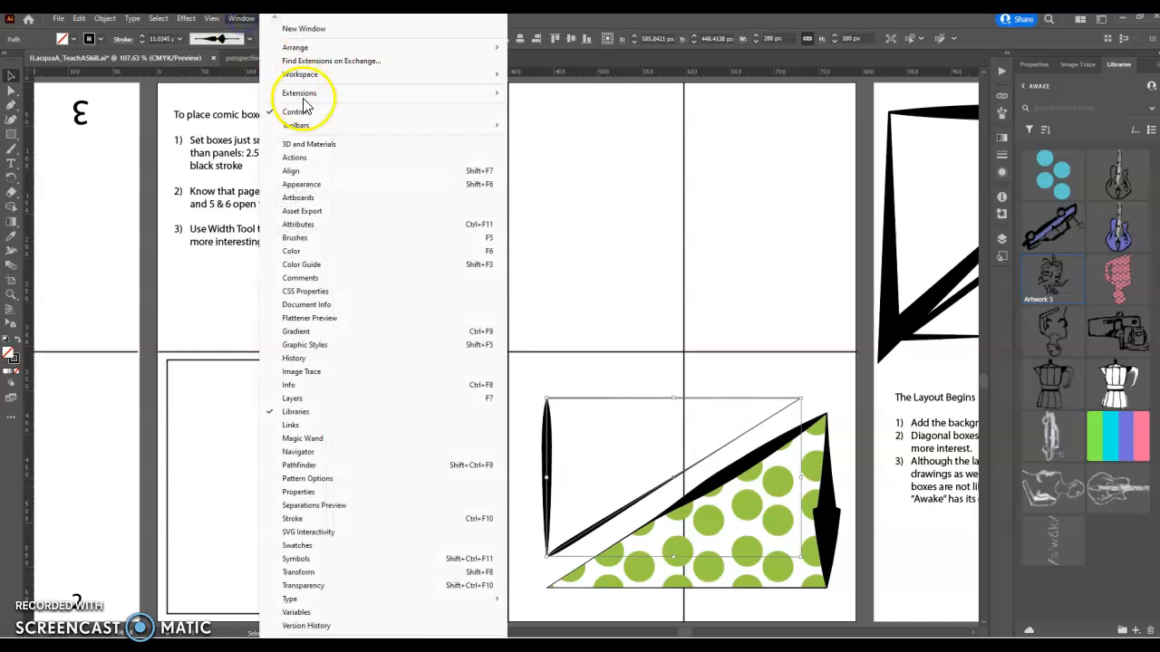
pyautogui.click(308, 253)
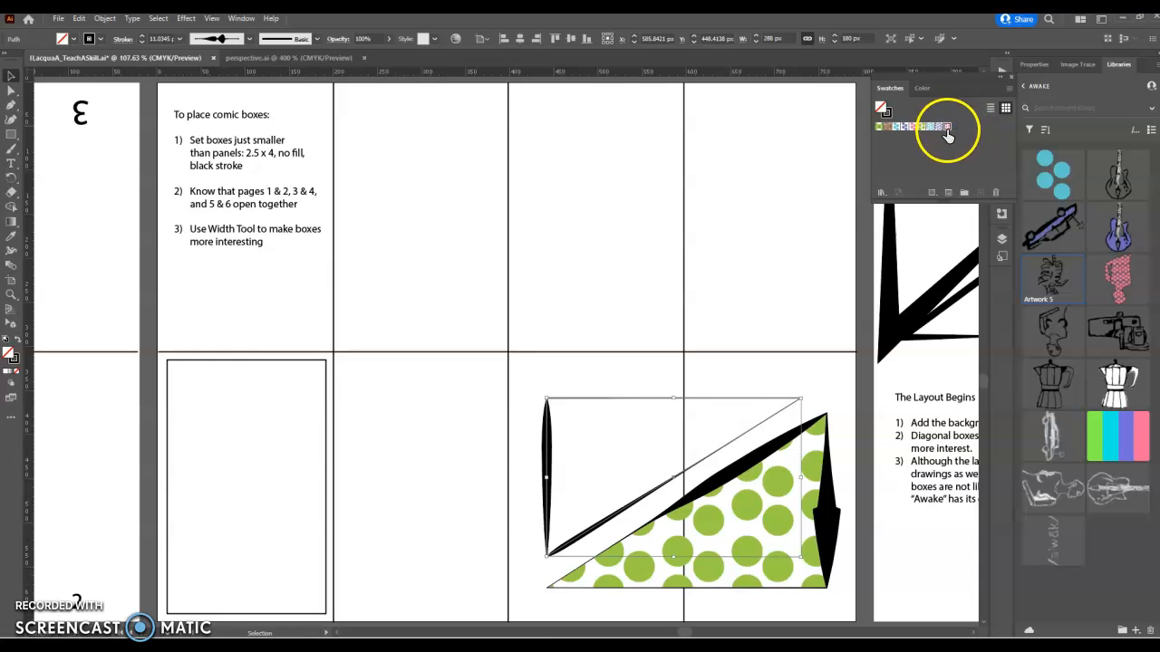
pyautogui.click(945, 126)
pyautogui.click(933, 562)
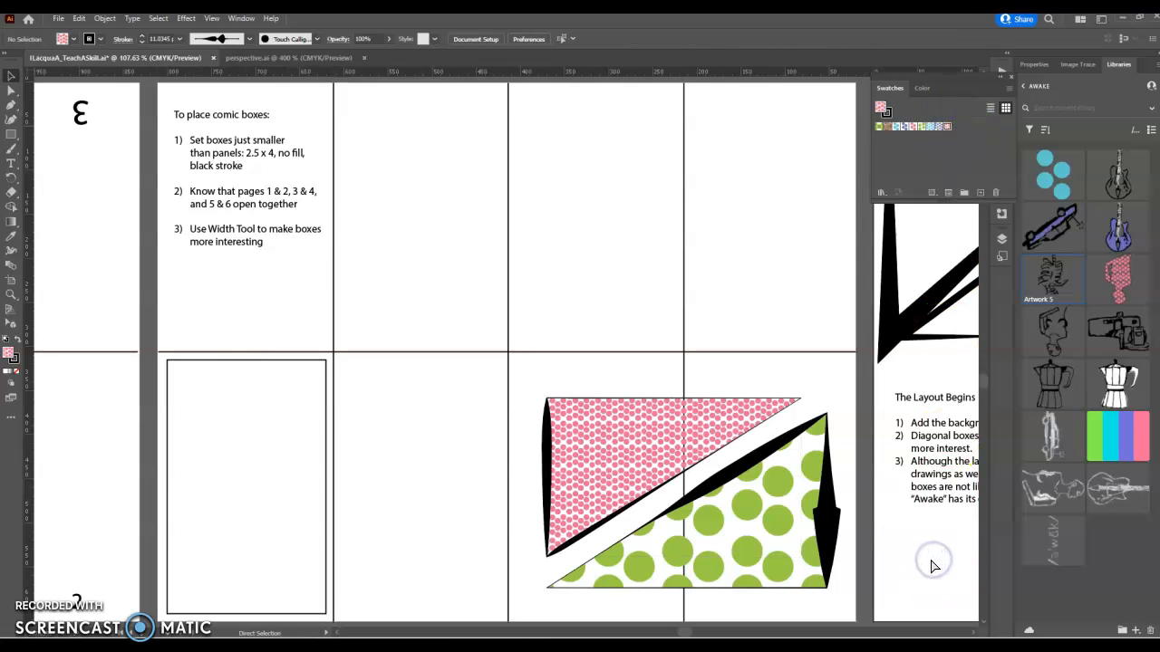
# Step: Go to The Layout Begins artboard and collapse the swatches panel
pyautogui.hotkey('shift', 'pagedown')
pyautogui.click(1013, 82)
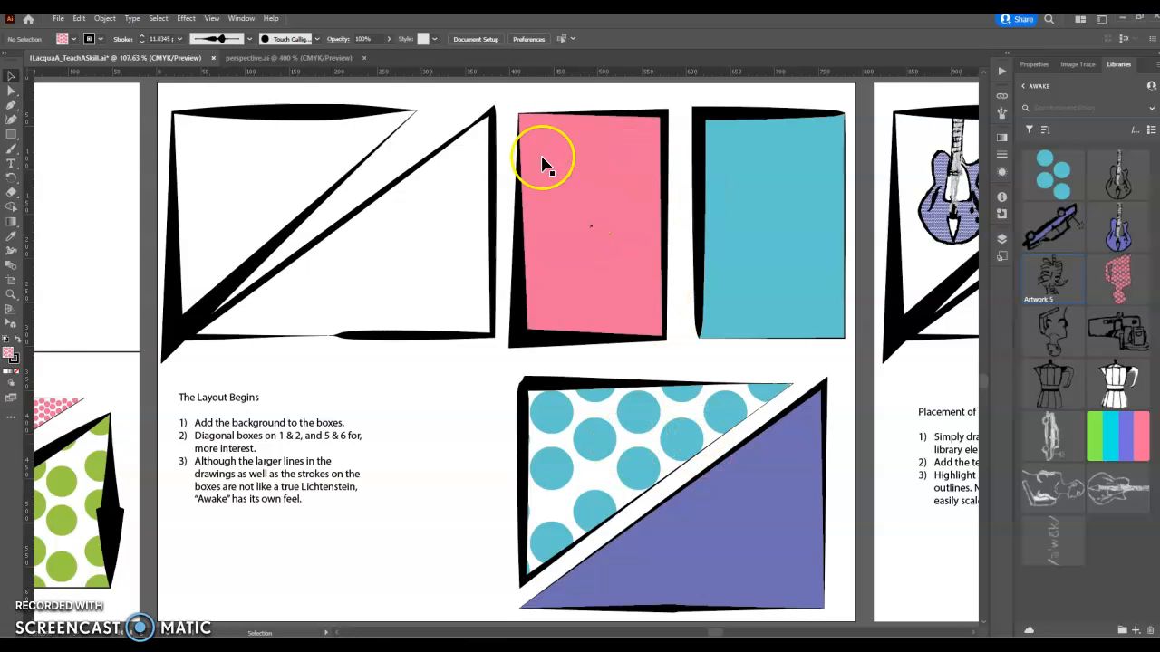
pyautogui.click(940, 580)
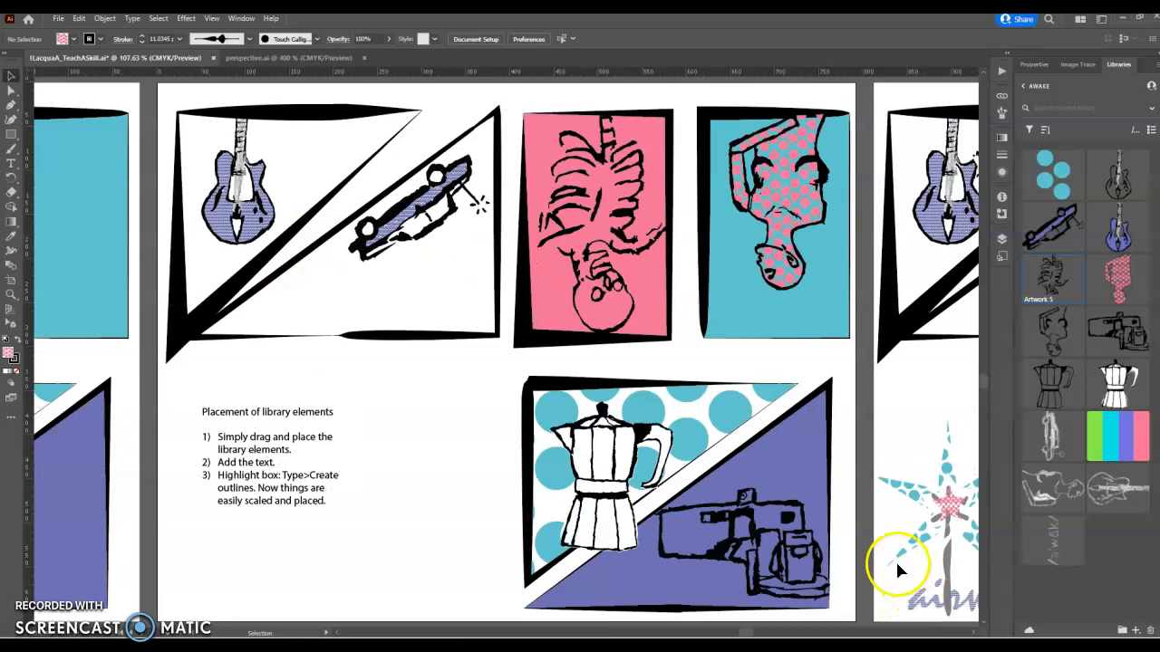
# Step: Delete the old car drawing and place Artwork 3 from Libraries into the triangle panel
pyautogui.click(453, 227)
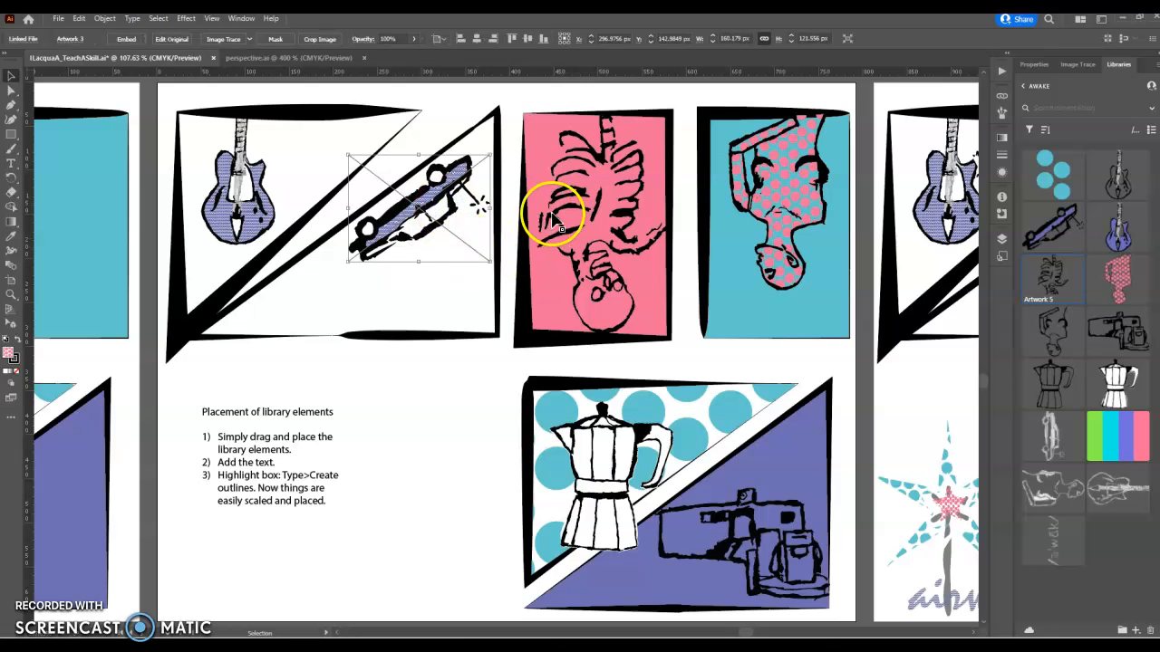
pyautogui.press('Delete')
pyautogui.moveTo(1056, 222); pyautogui.dragTo(417, 220)
pyautogui.click(384, 197)
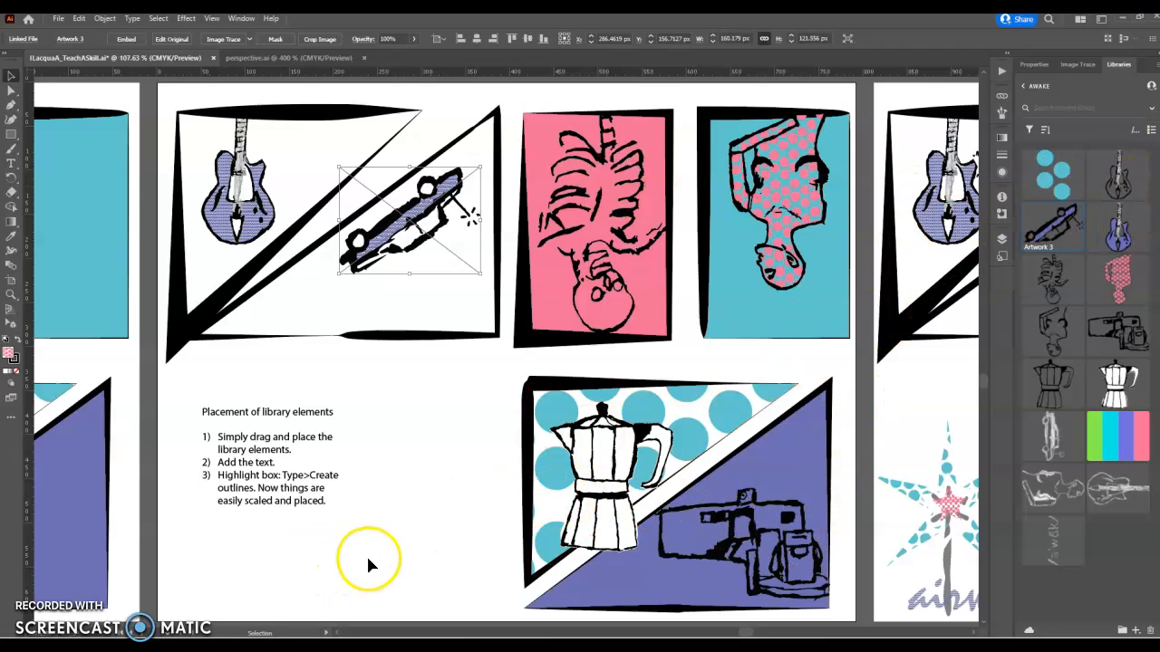
# Step: Type the caption 'Awake on the airwaves' in an area text box and create outlines
pyautogui.click(11, 163)
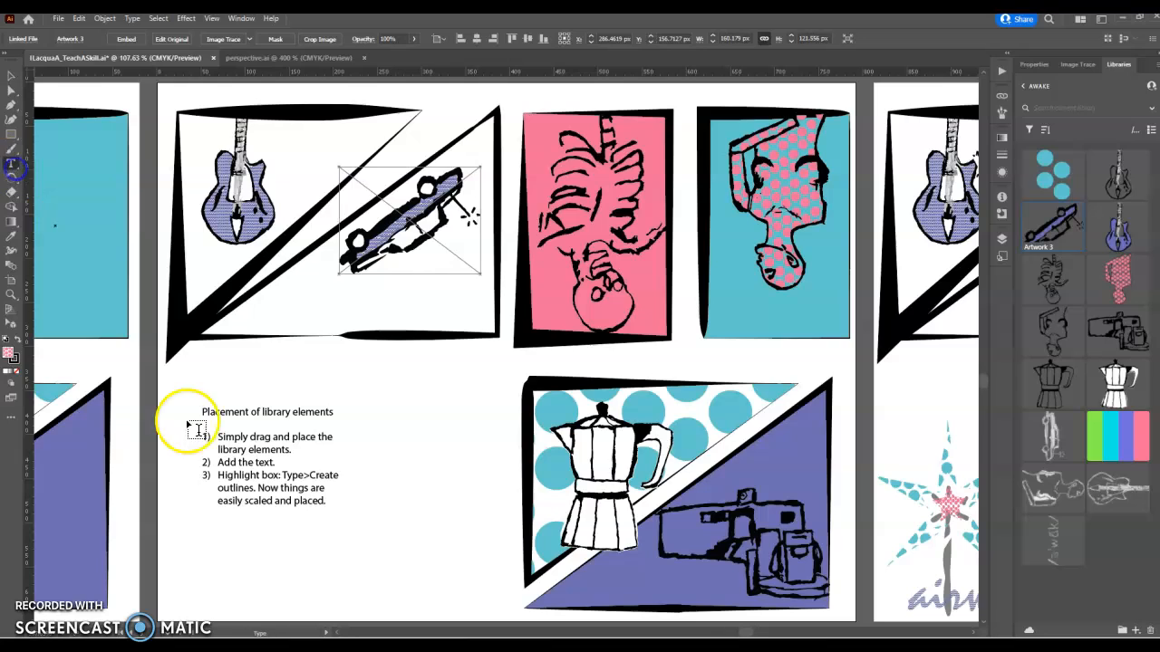
pyautogui.moveTo(222, 537); pyautogui.dragTo(450, 587)
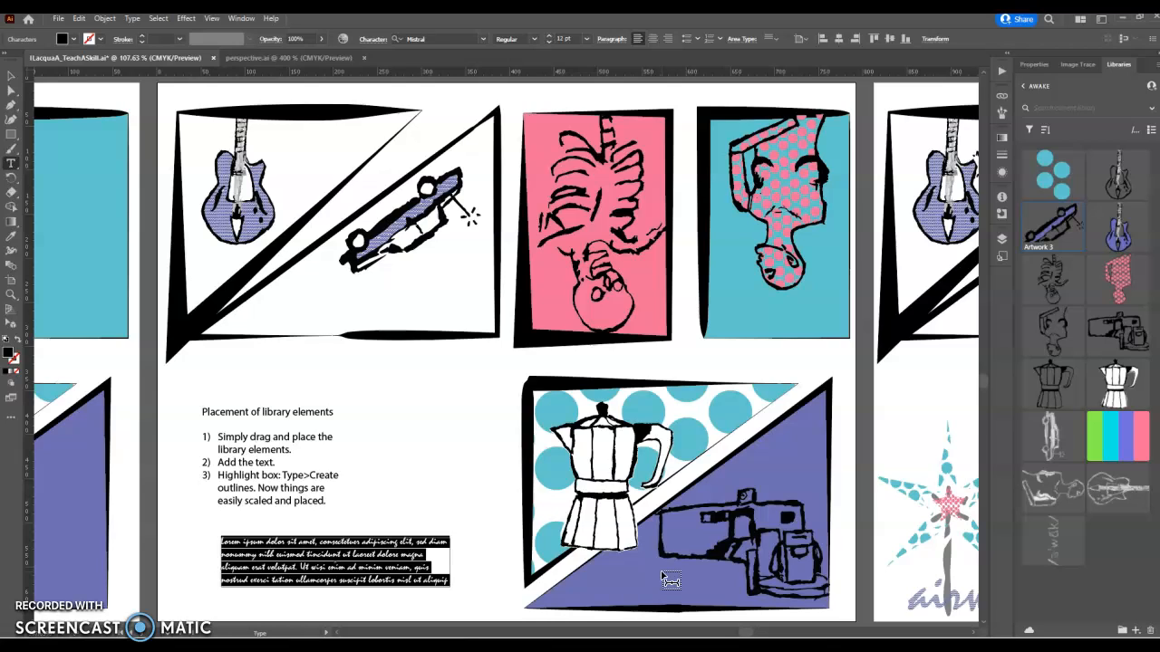
pyautogui.write('Awake on the airwave')
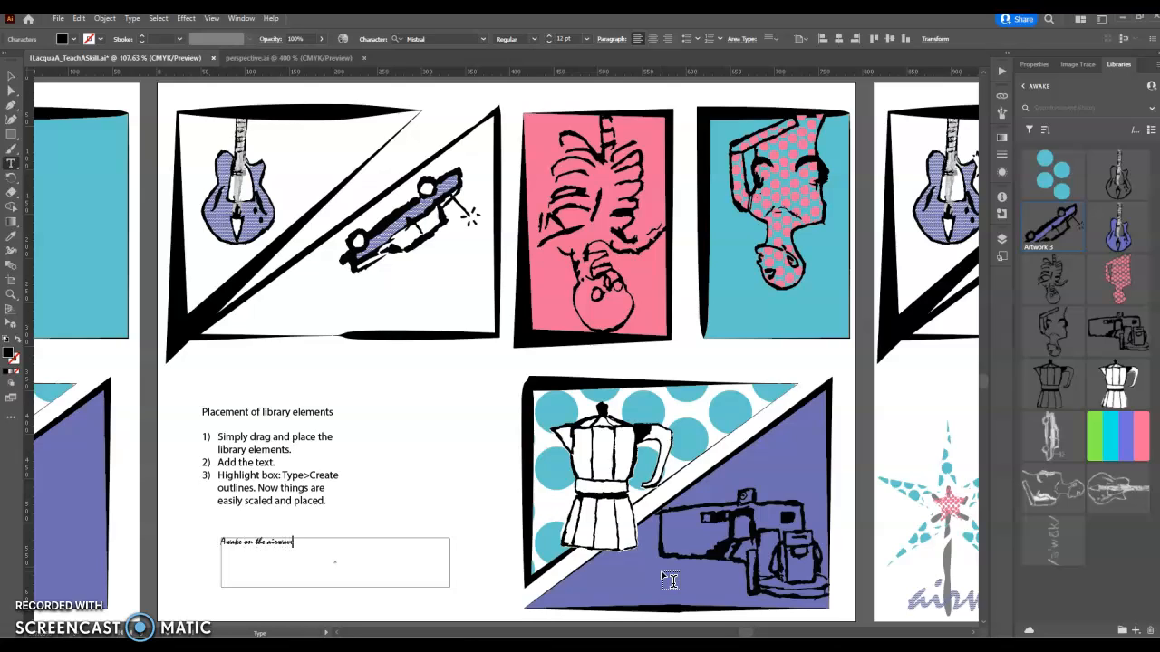
pyautogui.click(11, 77)
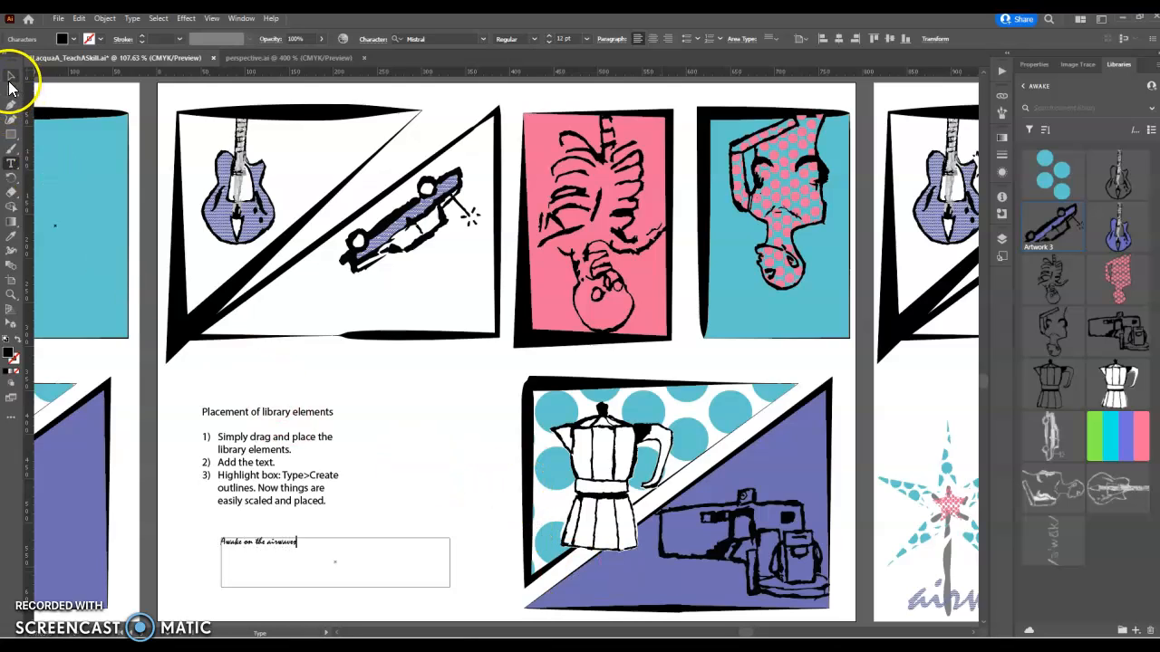
pyautogui.click(343, 538)
pyautogui.click(112, 20)
pyautogui.moveTo(134, 22)
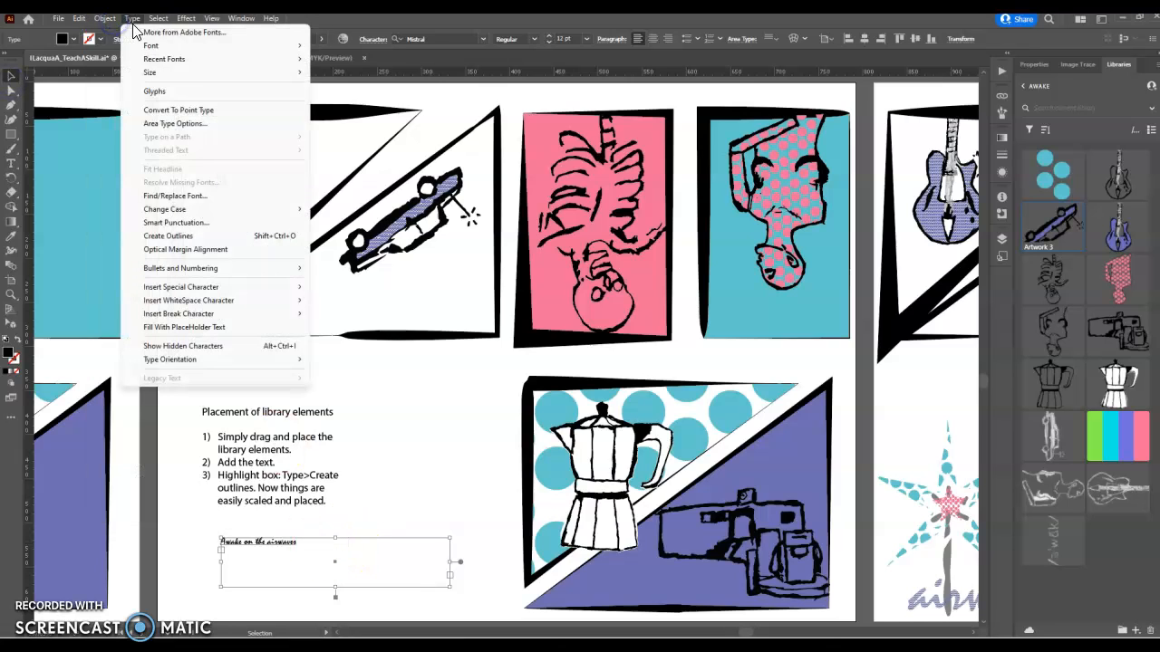
pyautogui.click(187, 235)
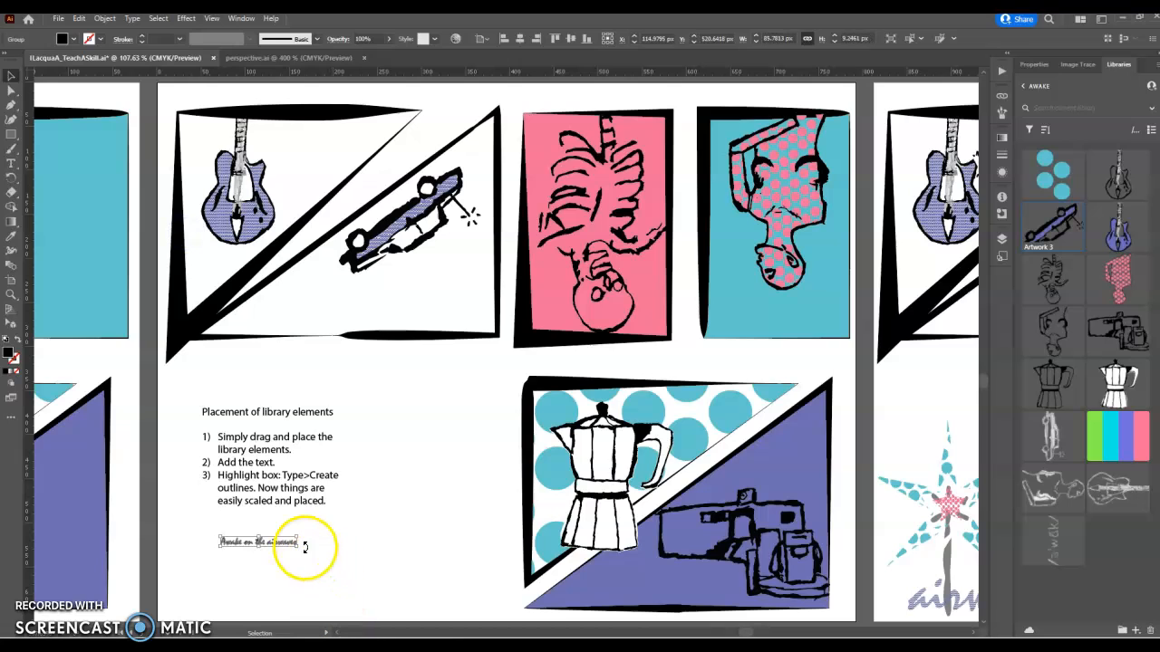
# Step: Enlarge the outlined caption, rotate it upside-down and position it beneath the car
pyautogui.moveTo(297, 547); pyautogui.dragTo(426, 604)
pyautogui.moveTo(427, 531); pyautogui.dragTo(393, 289)
pyautogui.moveTo(305, 344); pyautogui.dragTo(342, 323)
pyautogui.hotkey('ctrl', 'z')
pyautogui.moveTo(418, 292); pyautogui.dragTo(401, 288)
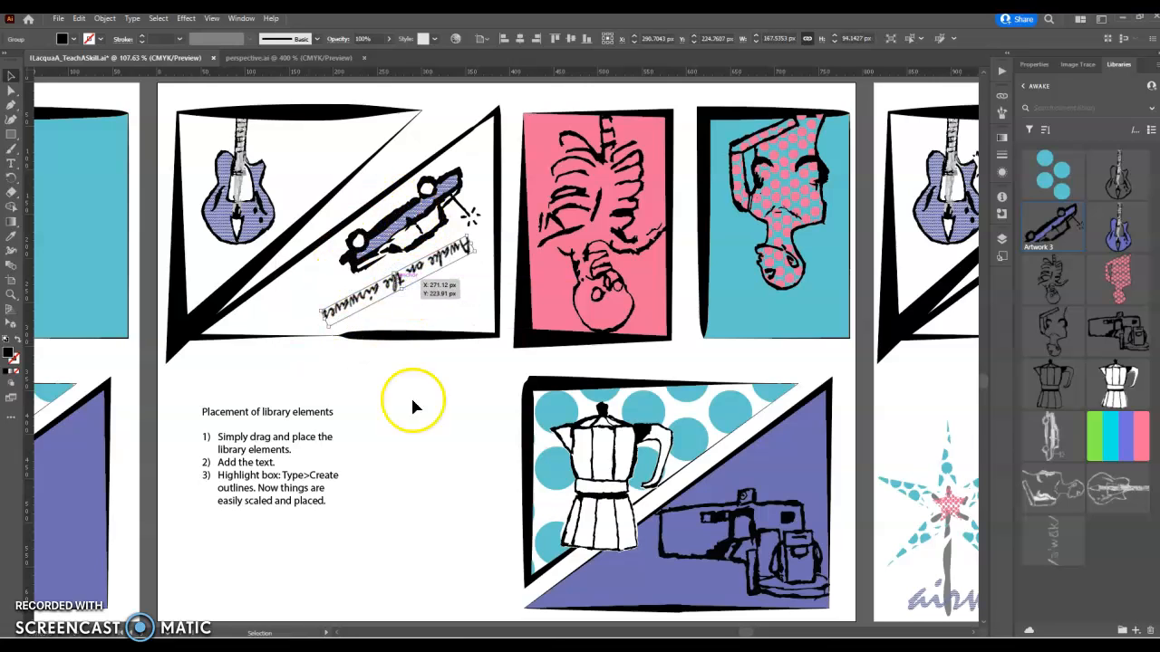
pyautogui.click(927, 393)
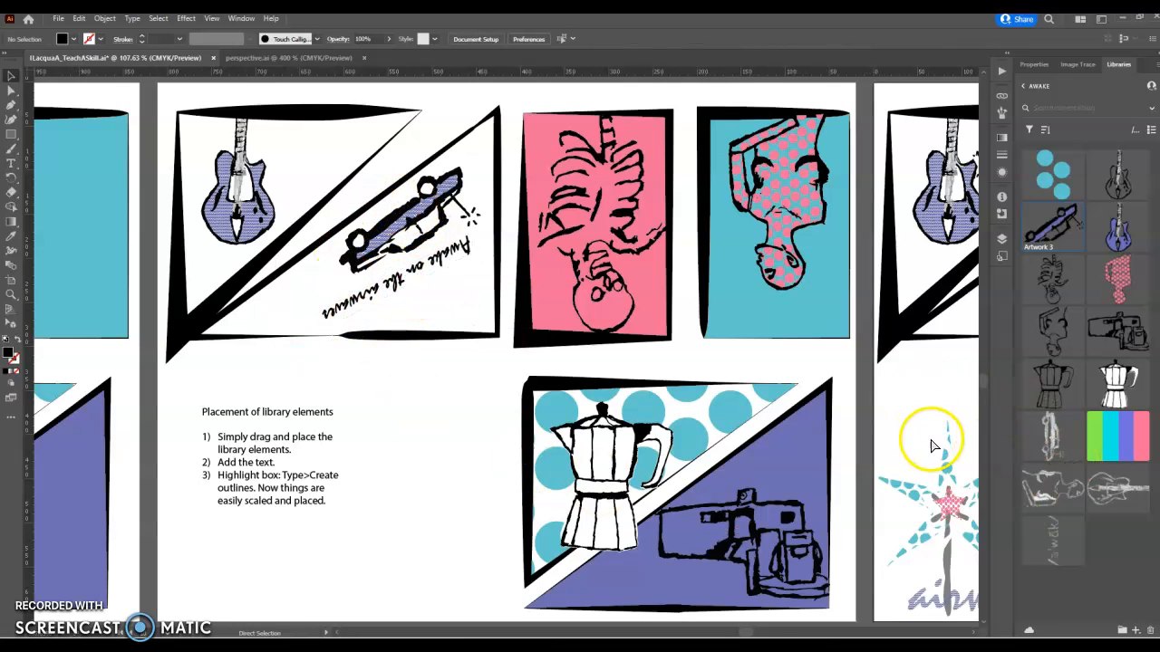